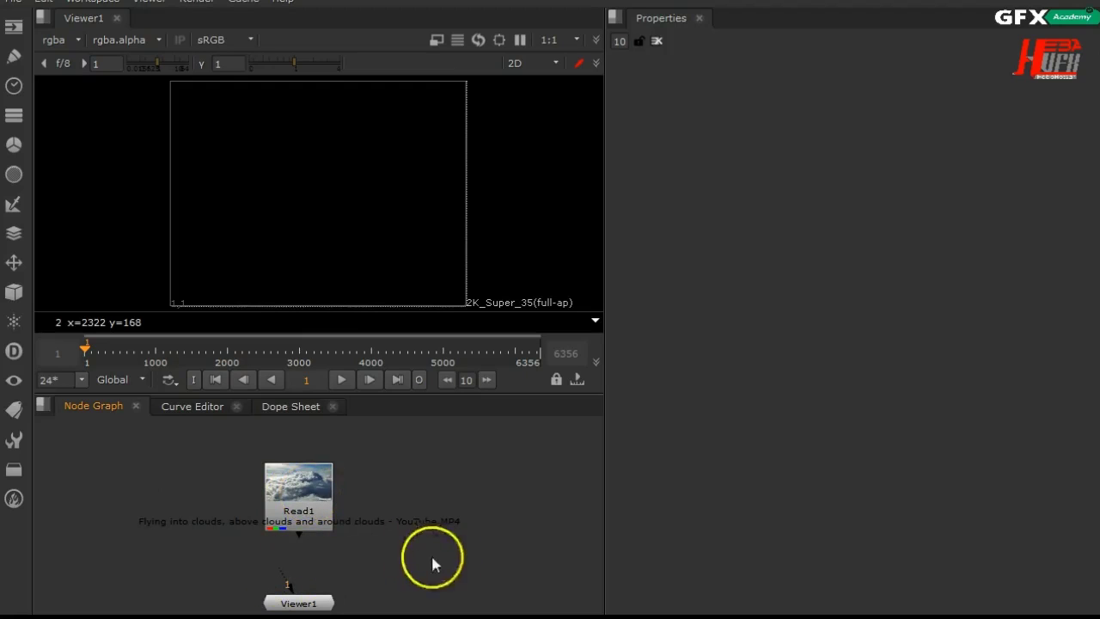
Connect Viewer1 to the Read1 clouds clip to show the 1920x1080 footage.
left_click_drag(286, 578, 311, 487)
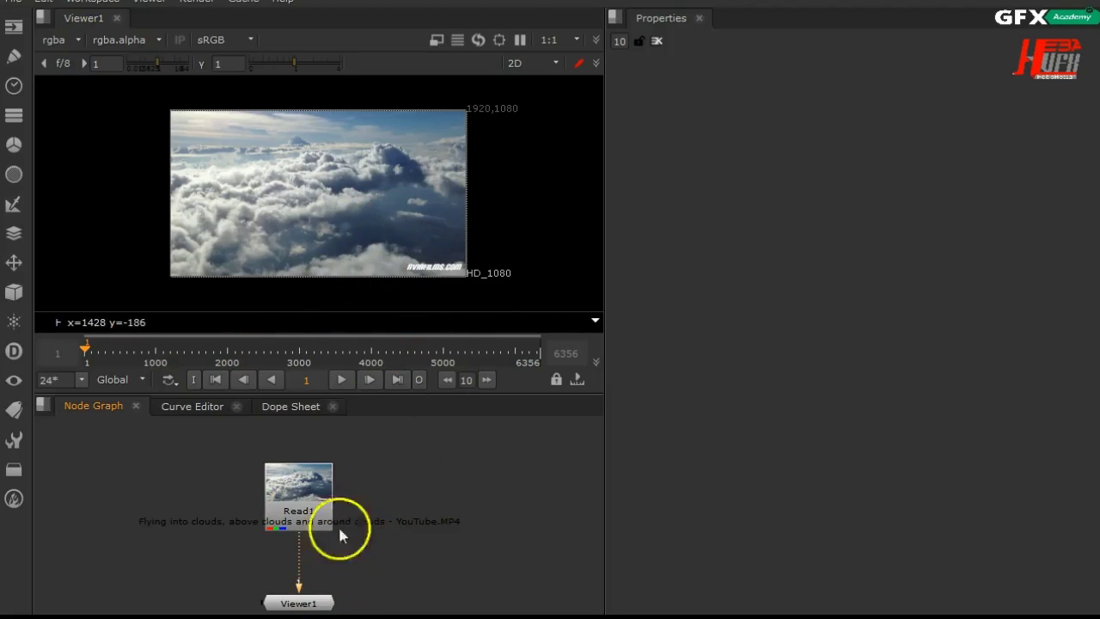
Line up Viewer1 directly under Read1 in the Node Graph.
left_click(323, 600)
left_click_drag(325, 602, 319, 575)
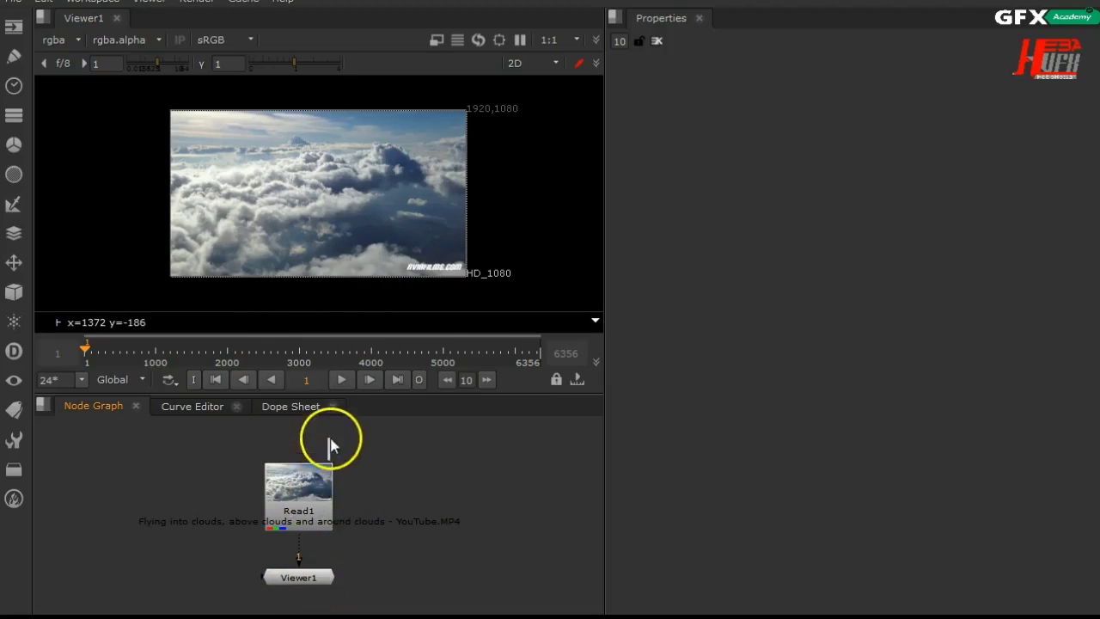
left_click_drag(316, 499, 316, 456)
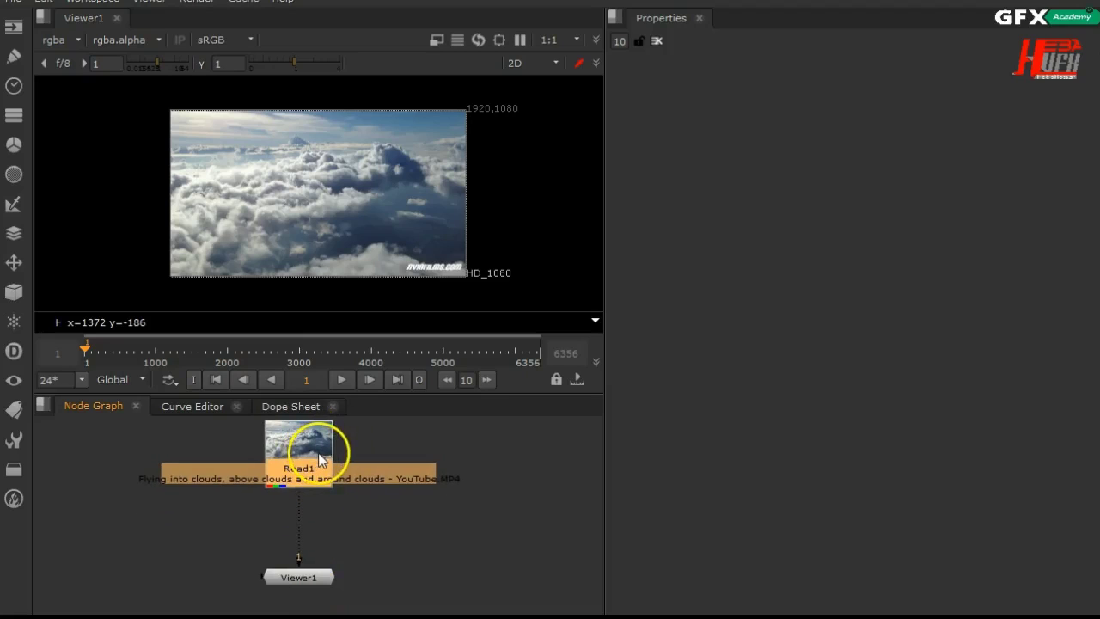
left_click(376, 454)
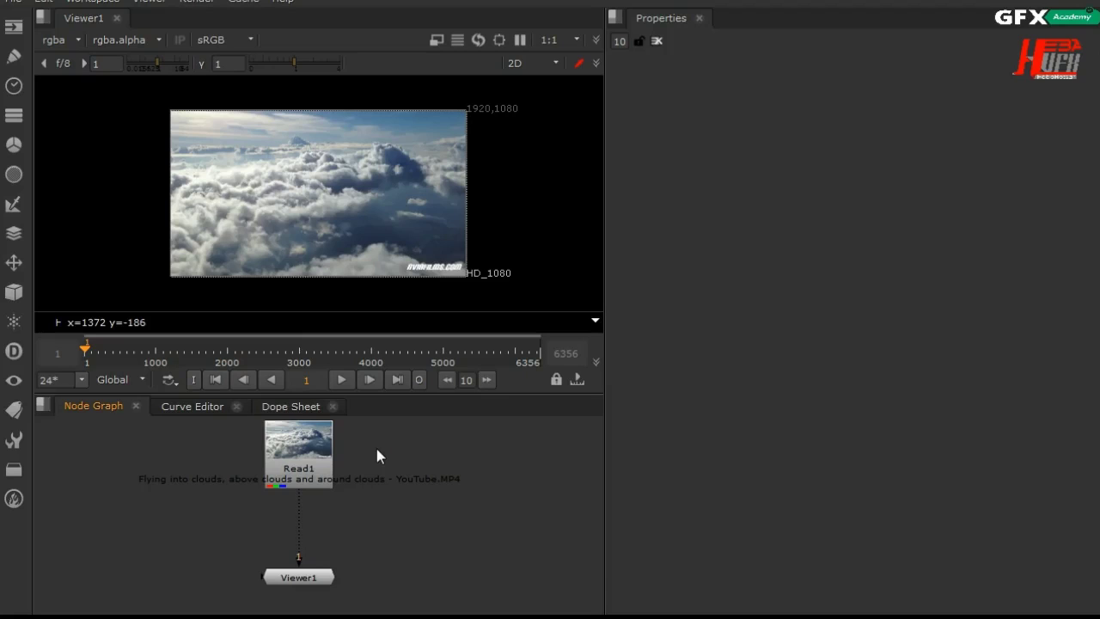
left_click(324, 452)
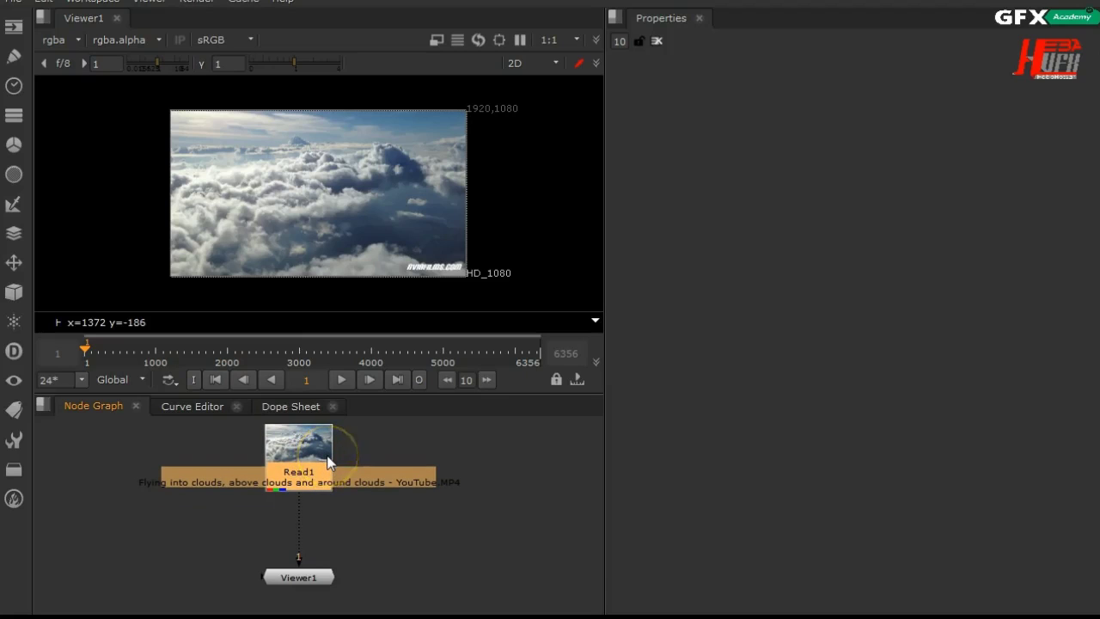
left_click_drag(328, 462, 328, 456)
Scrub through the clouds clip to preview it, ending on frame 1991.
left_click_drag(86, 348, 521, 351)
left_click(342, 380)
left_click(216, 380)
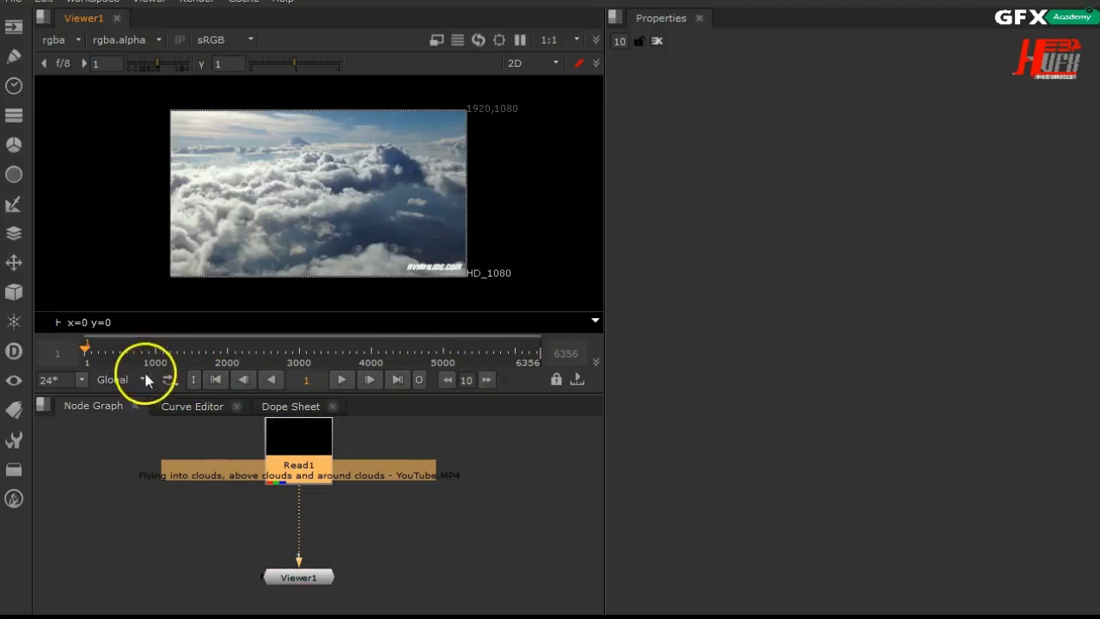
left_click_drag(89, 354, 226, 361)
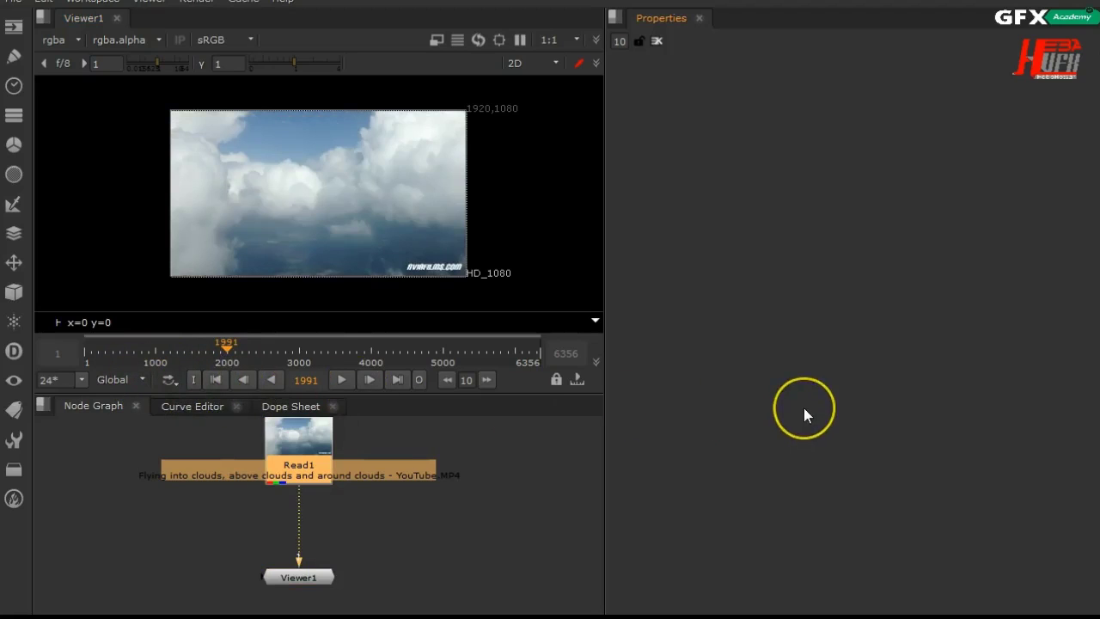
Set the project frame range end to 100 in Project Settings.
key("s")
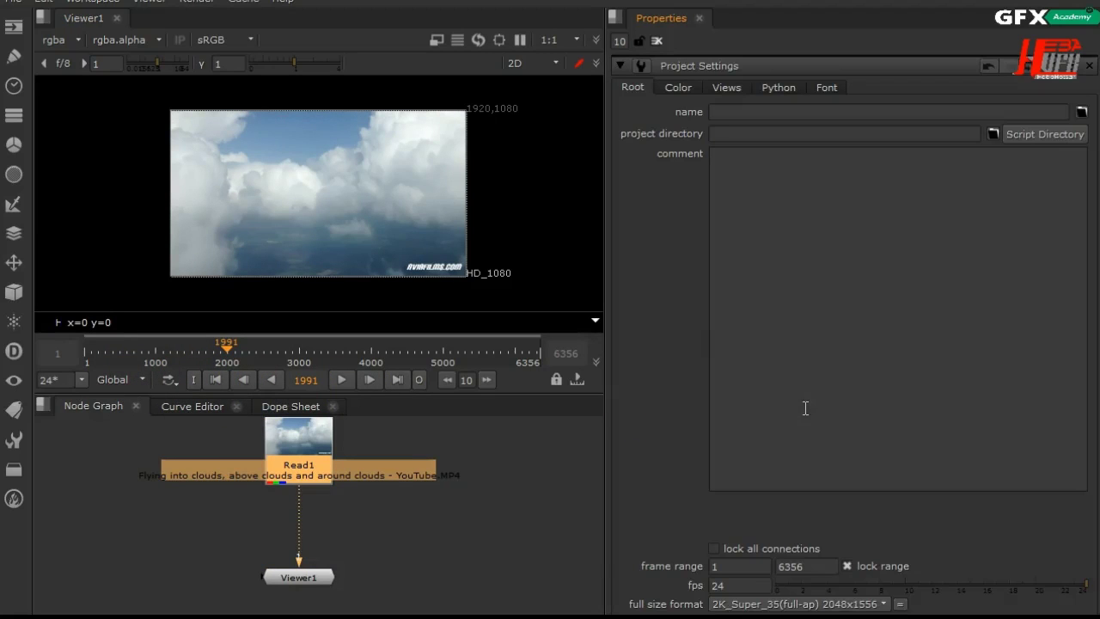
scroll(806, 409, "down", 1)
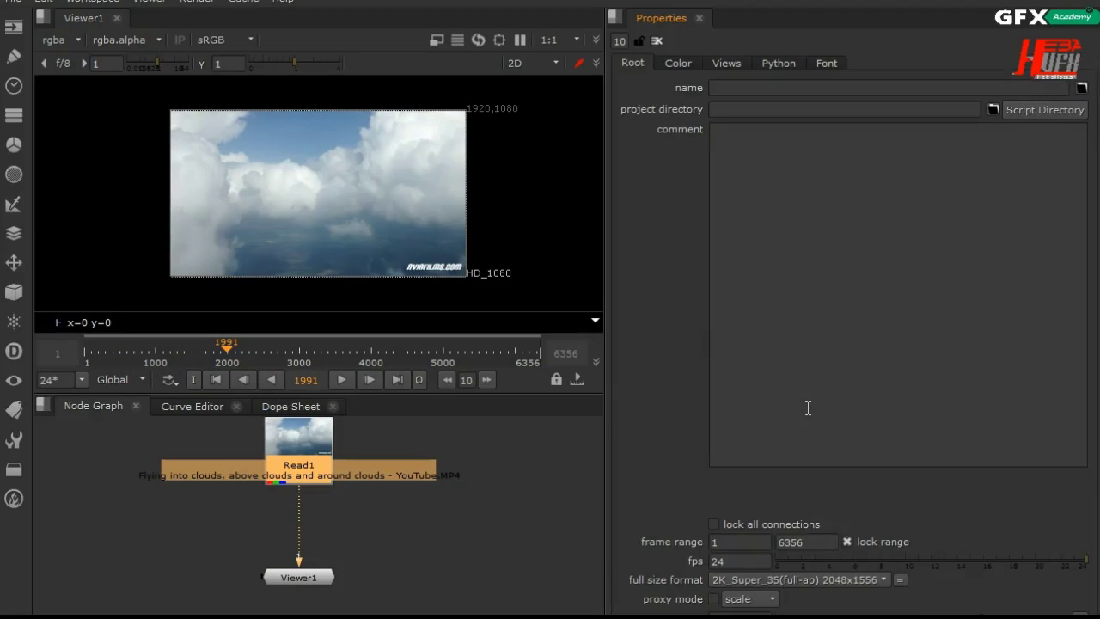
double_click(829, 542)
type("100")
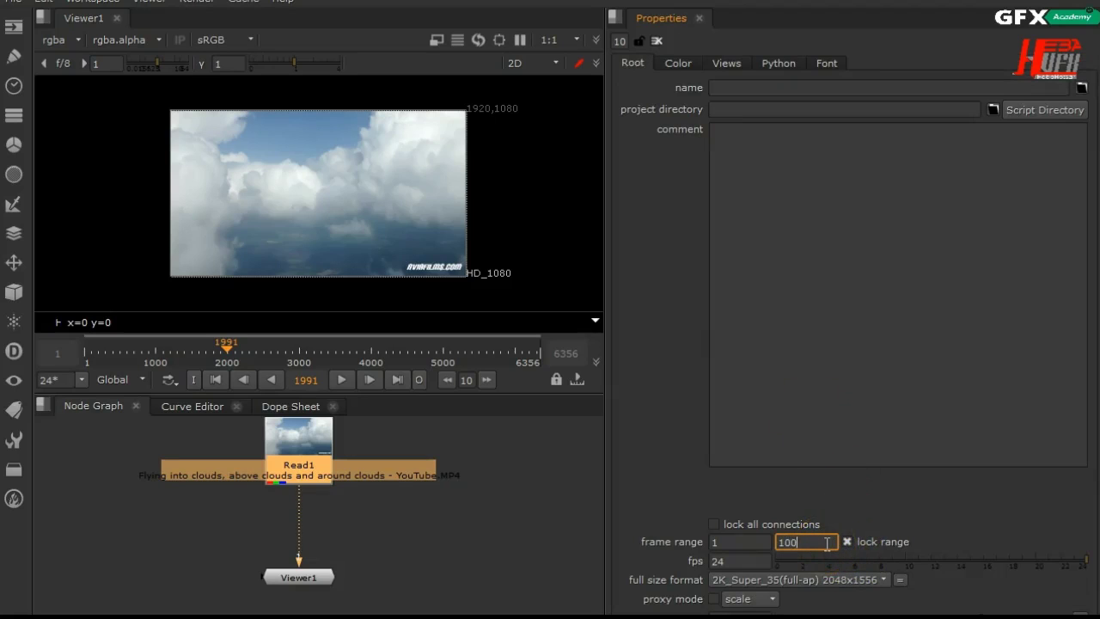
key("Return")
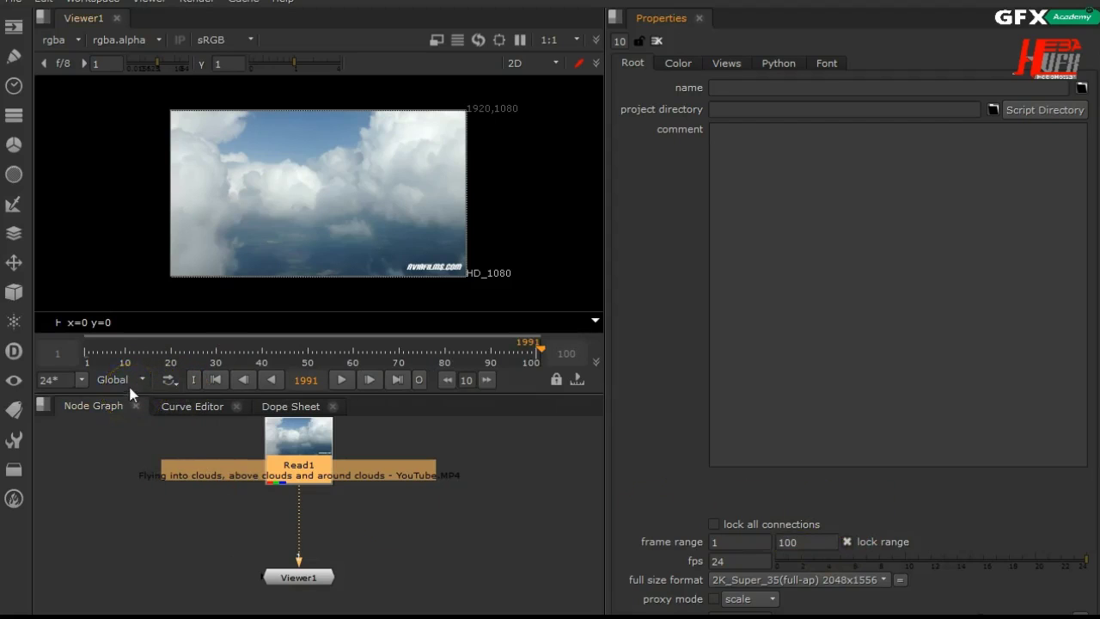
Close Project Settings and scrub the shortened 1–100 range to frame 90.
left_click(214, 380)
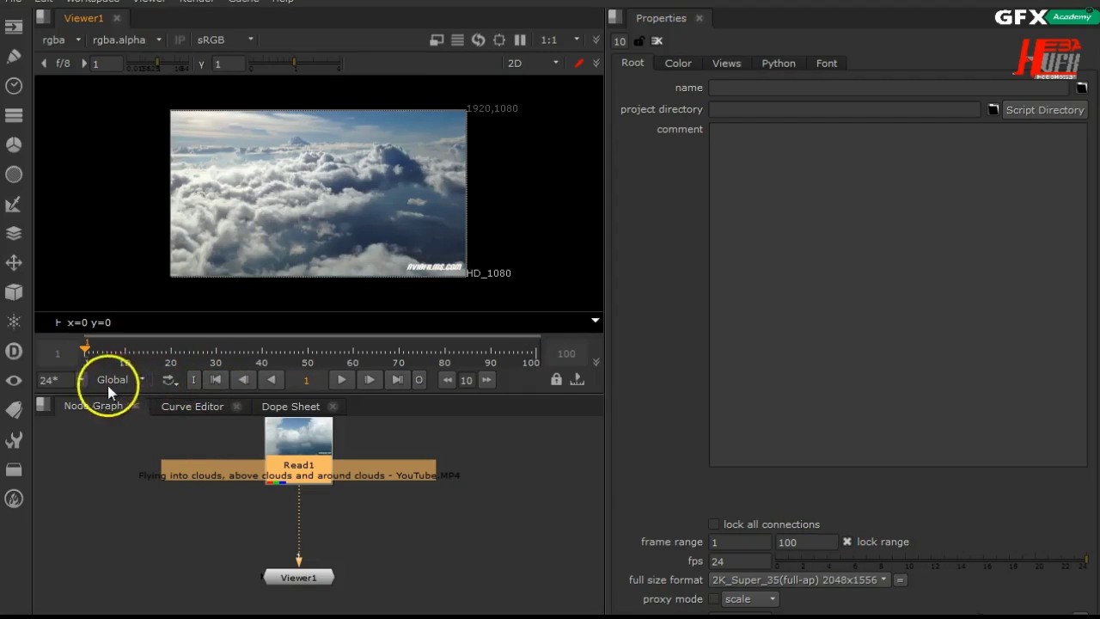
left_click(656, 41)
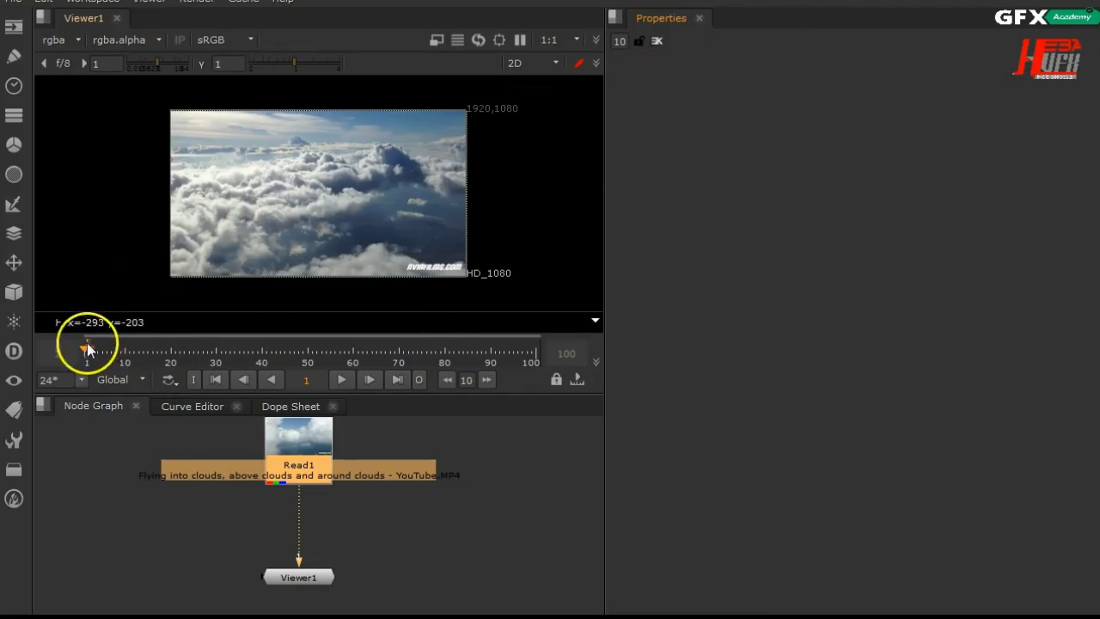
left_click_drag(87, 346, 491, 350)
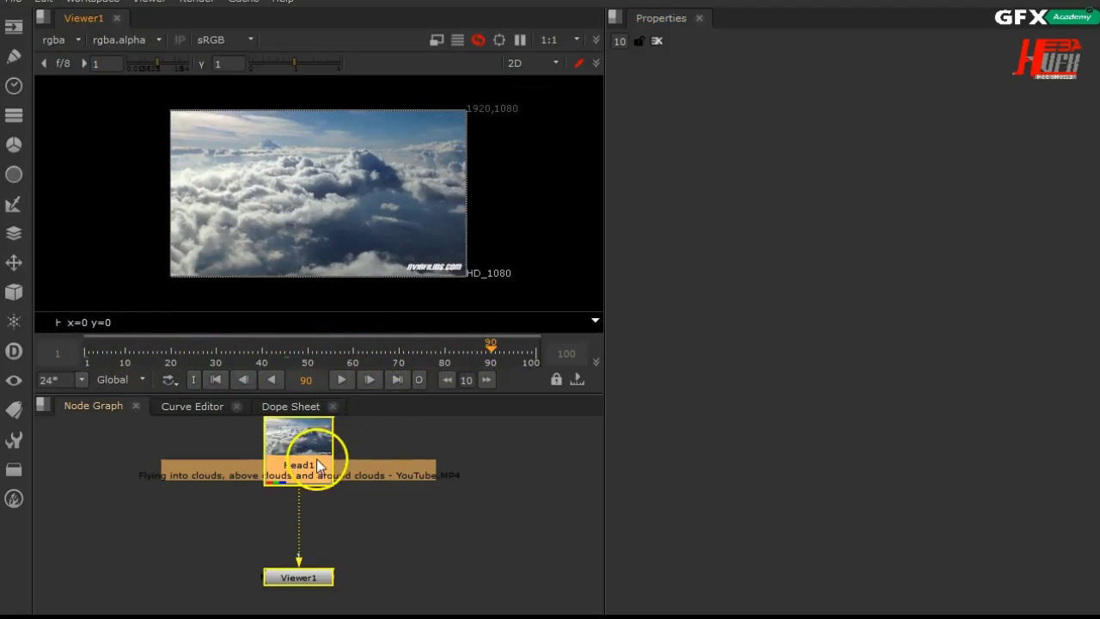
Insert a Write node between Read1 and Viewer1, placed below Read1.
left_click(14, 28)
left_click(61, 50)
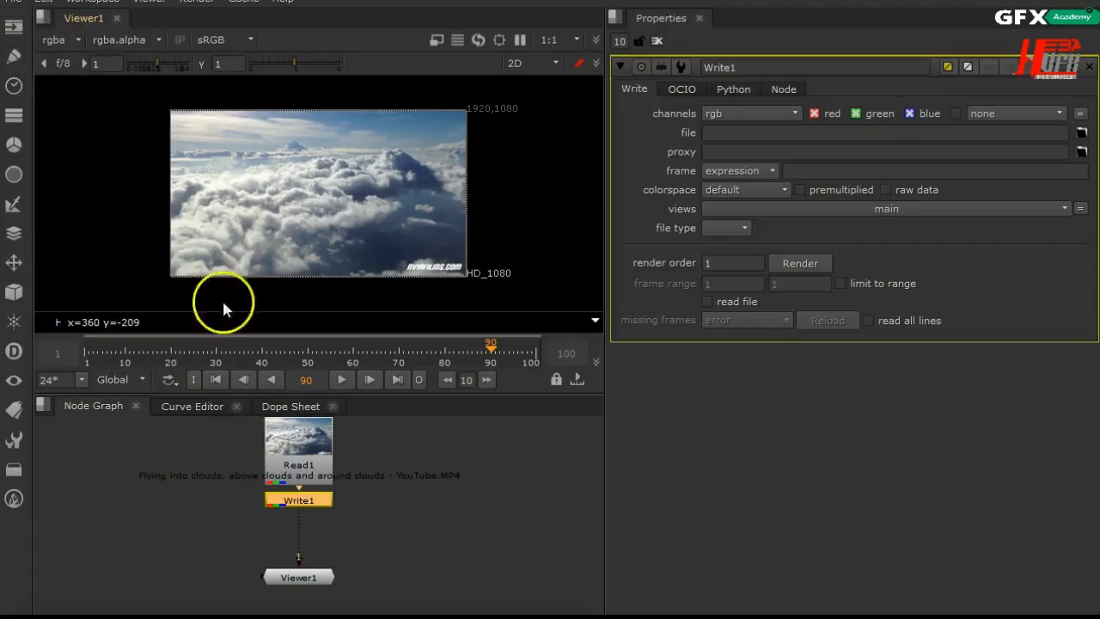
left_click_drag(284, 504, 292, 513)
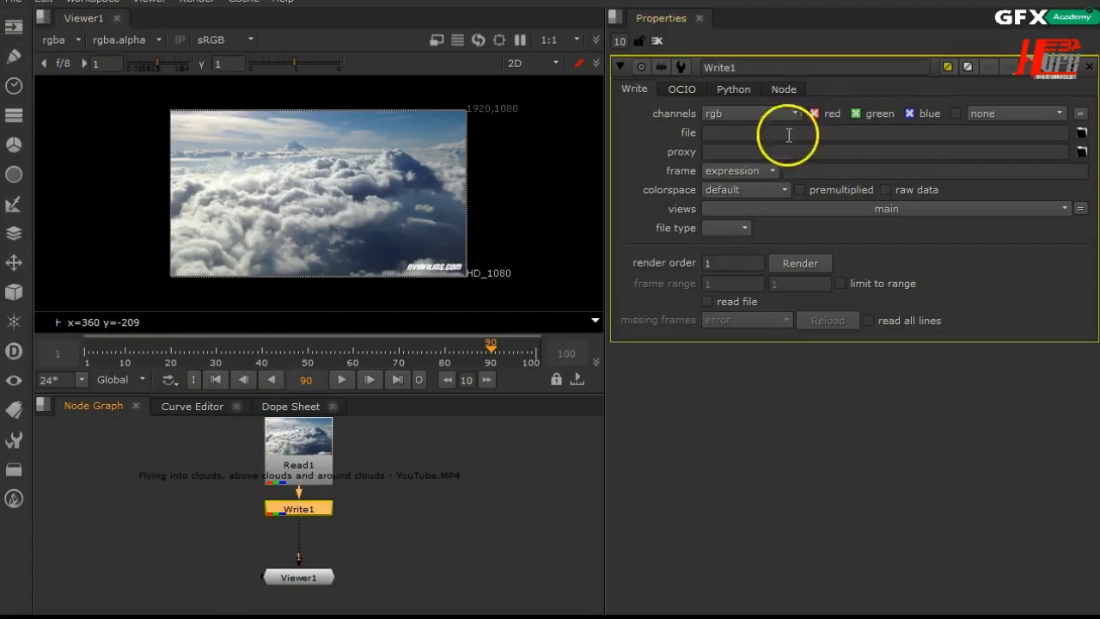
In the Write file browser, create a new 'test' folder inside Documents.
left_click(1081, 135)
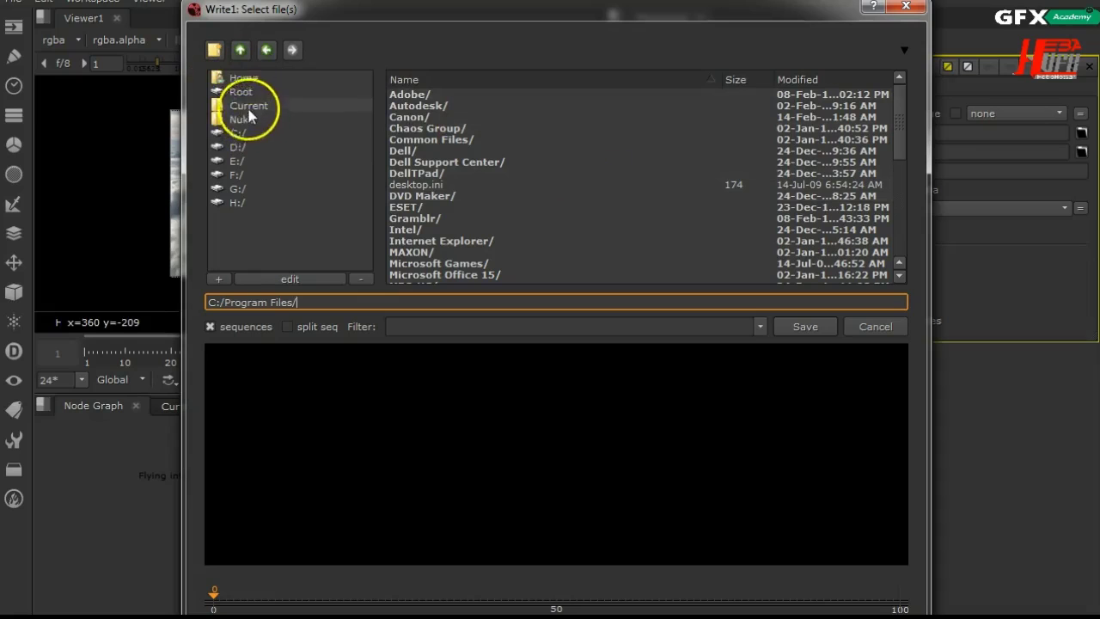
left_click(247, 78)
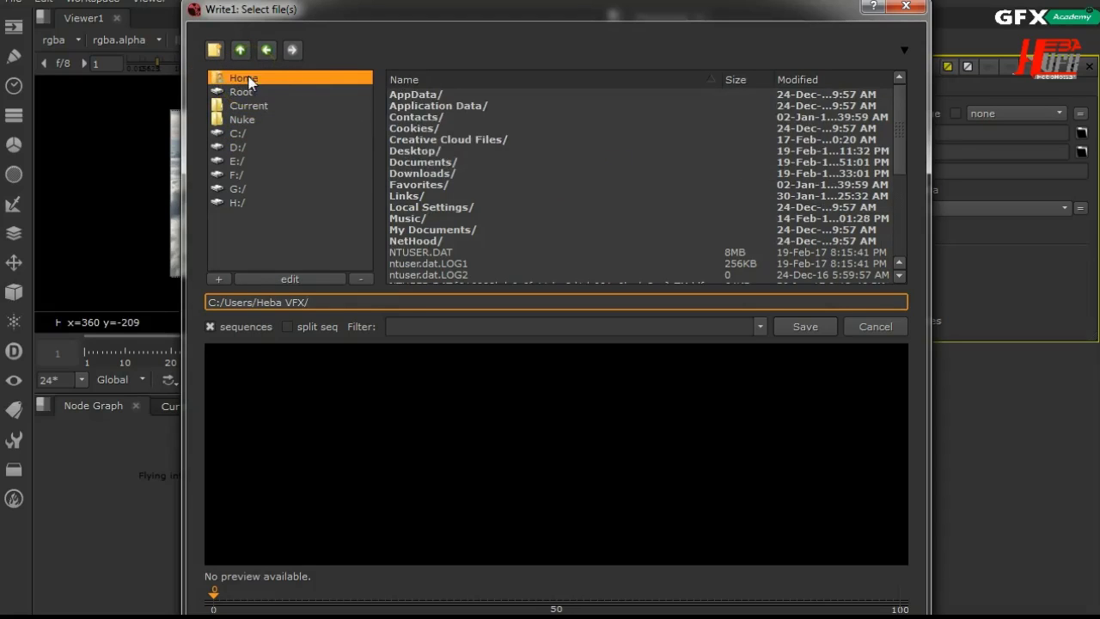
double_click(435, 164)
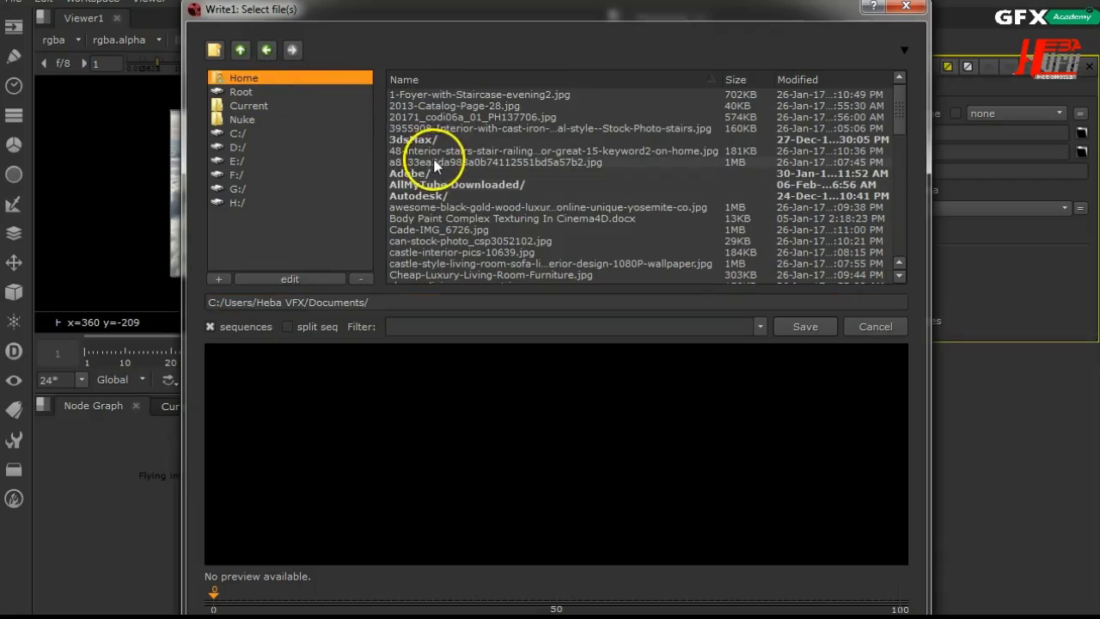
left_click(214, 50)
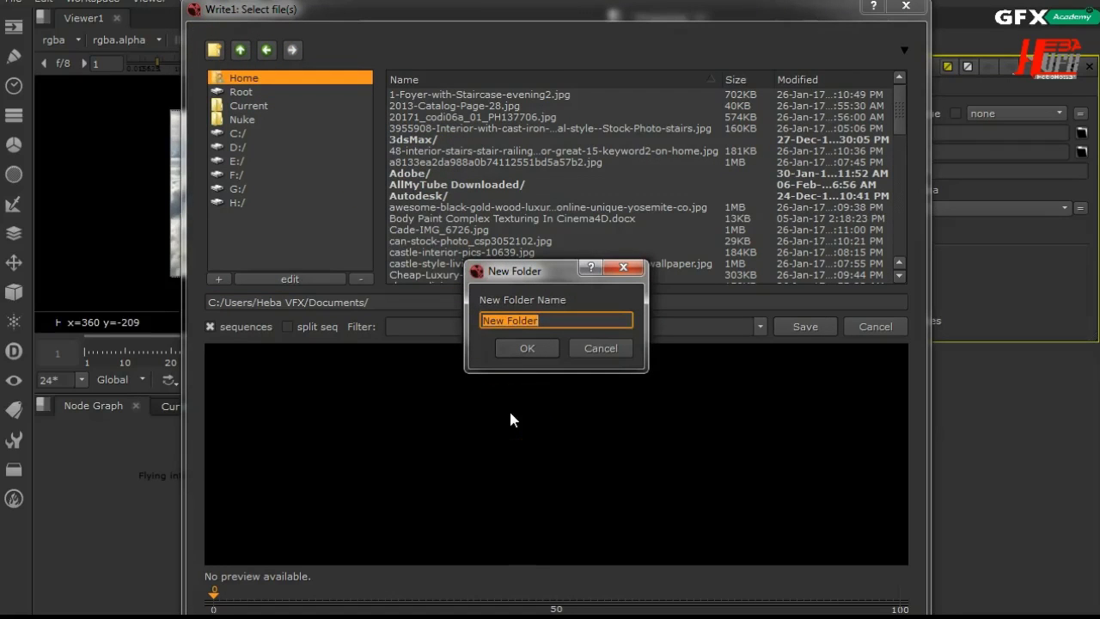
type("test")
left_click(535, 348)
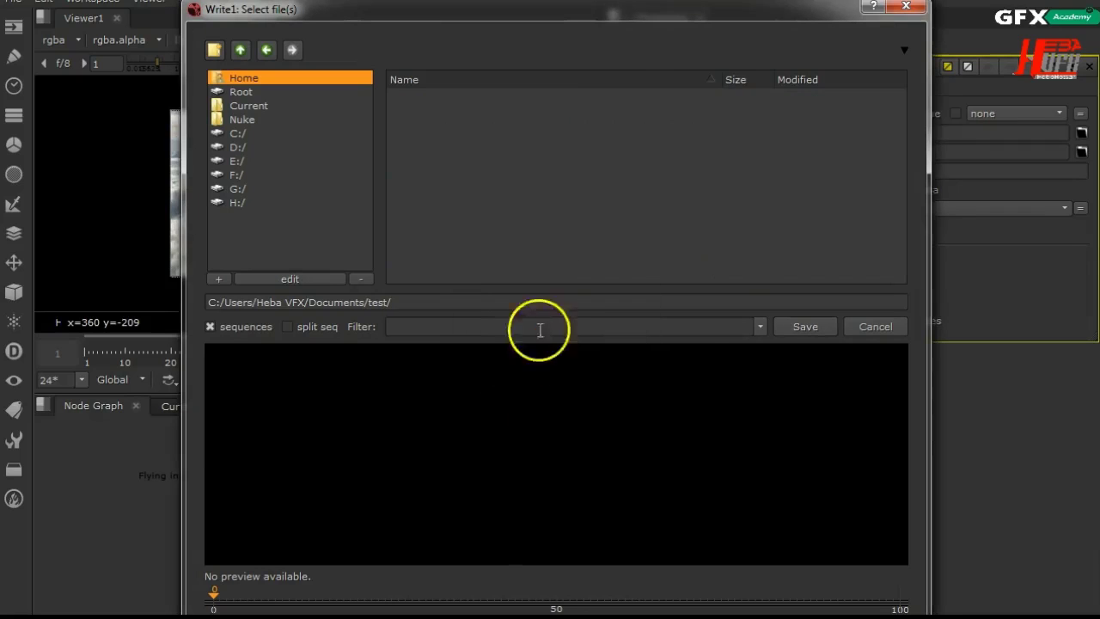
left_click(506, 195)
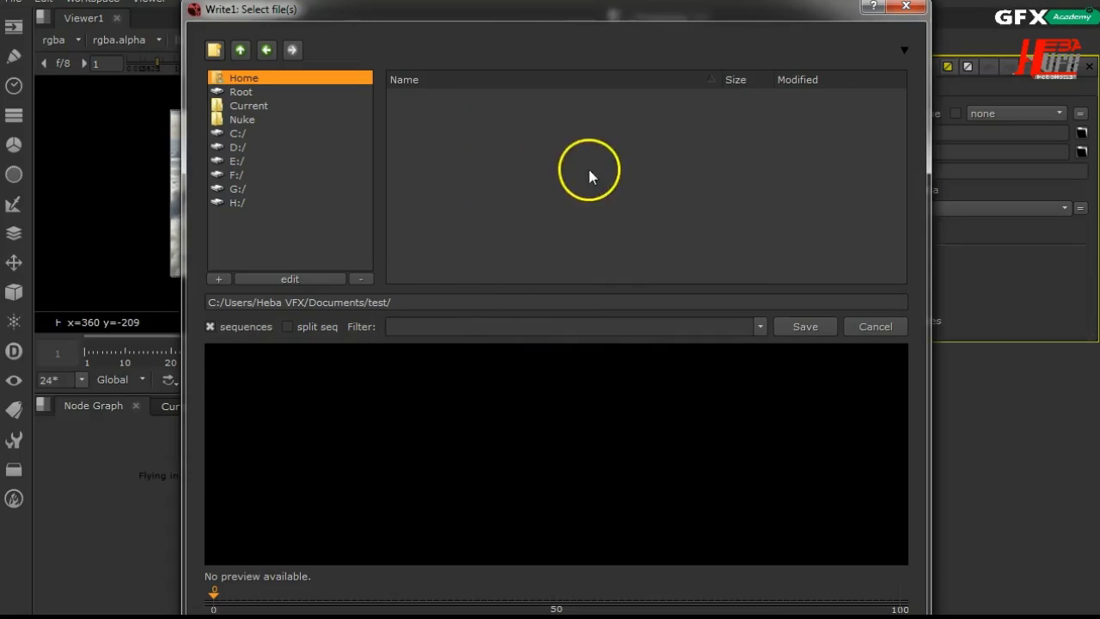
Name the output Sky.####.png in the test folder and save the path.
left_click(430, 303)
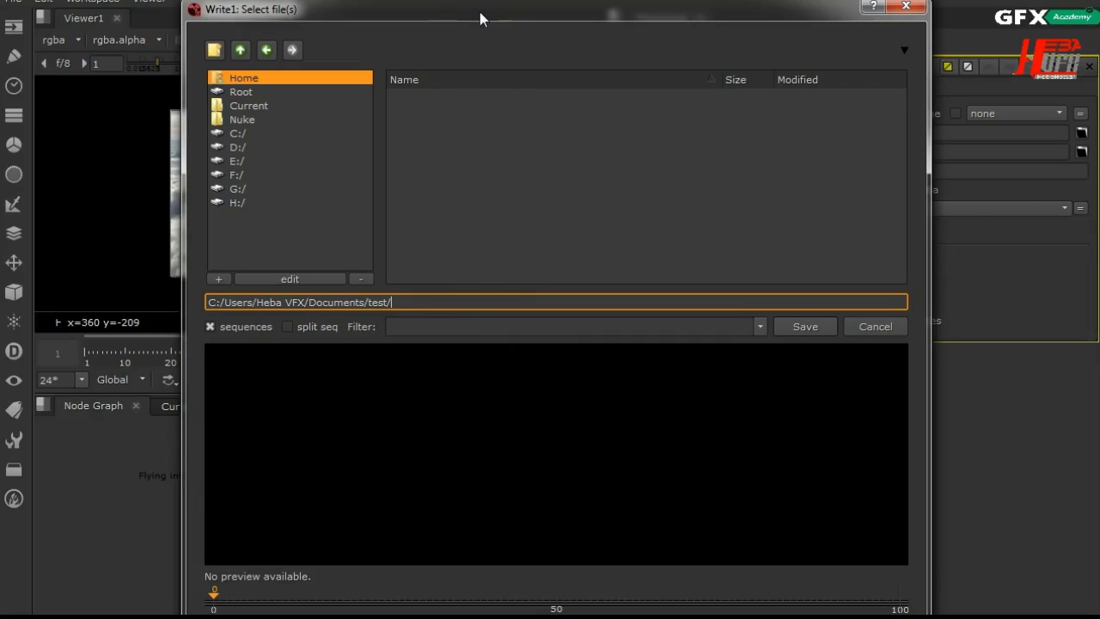
type("Sky.####.png")
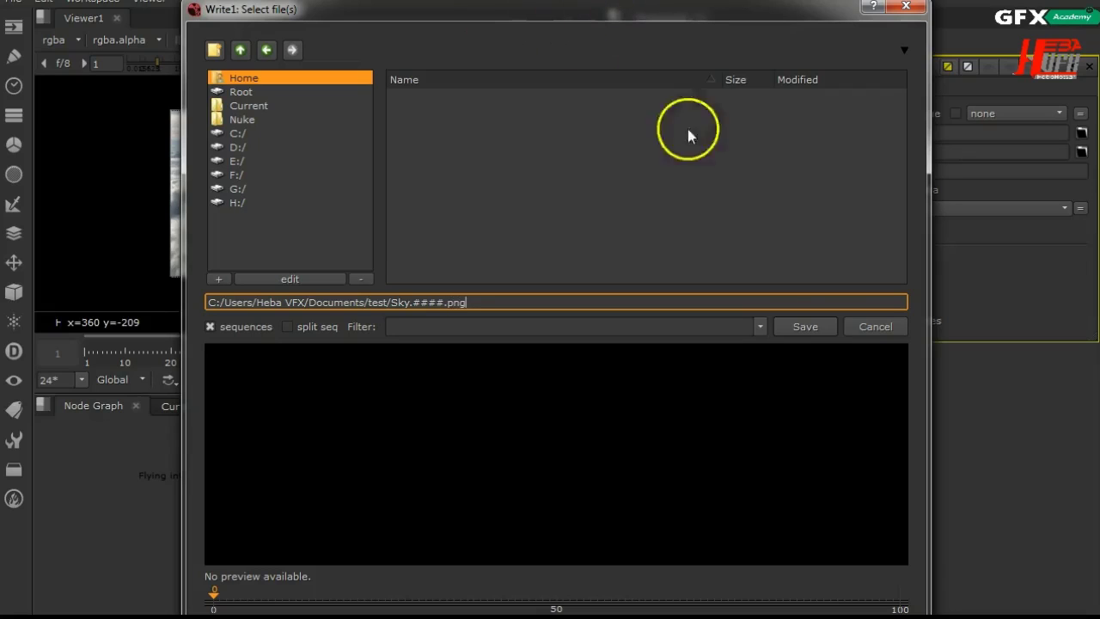
left_click(814, 331)
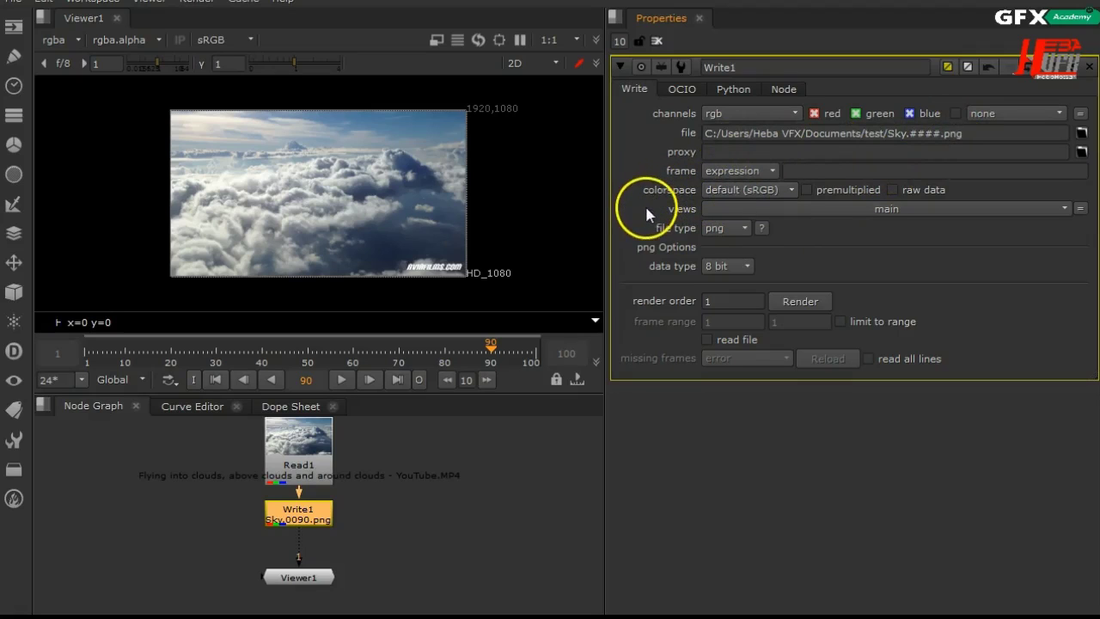
Set Write1's file type to png with a 16-bit data type for Sky.####.png.
left_click(726, 228)
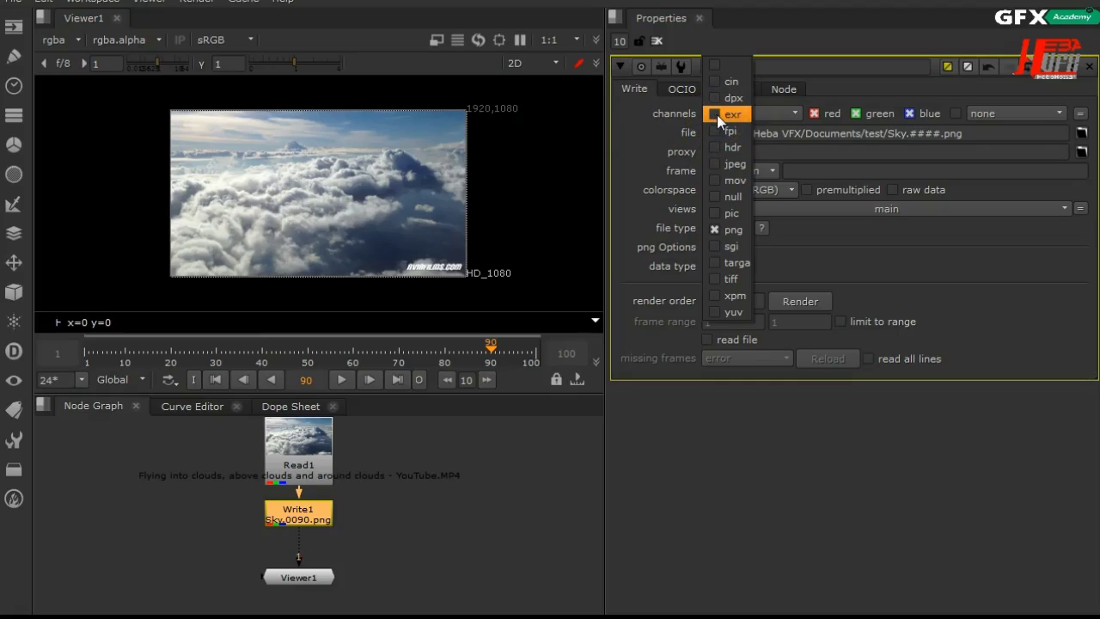
left_click(746, 229)
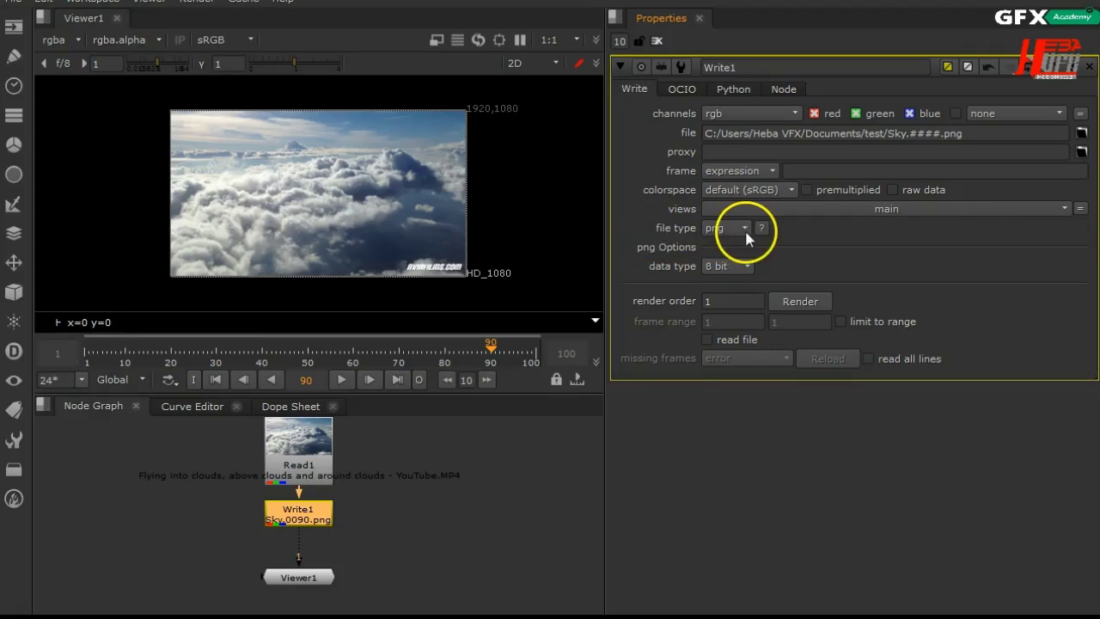
double_click(954, 134)
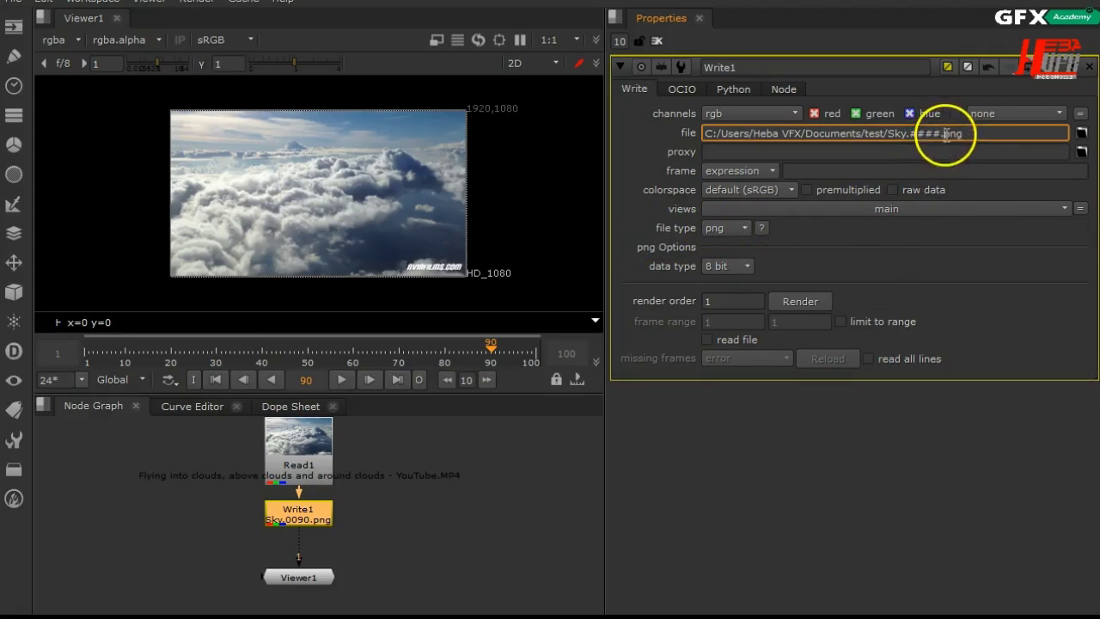
left_click(726, 227)
left_click(733, 162)
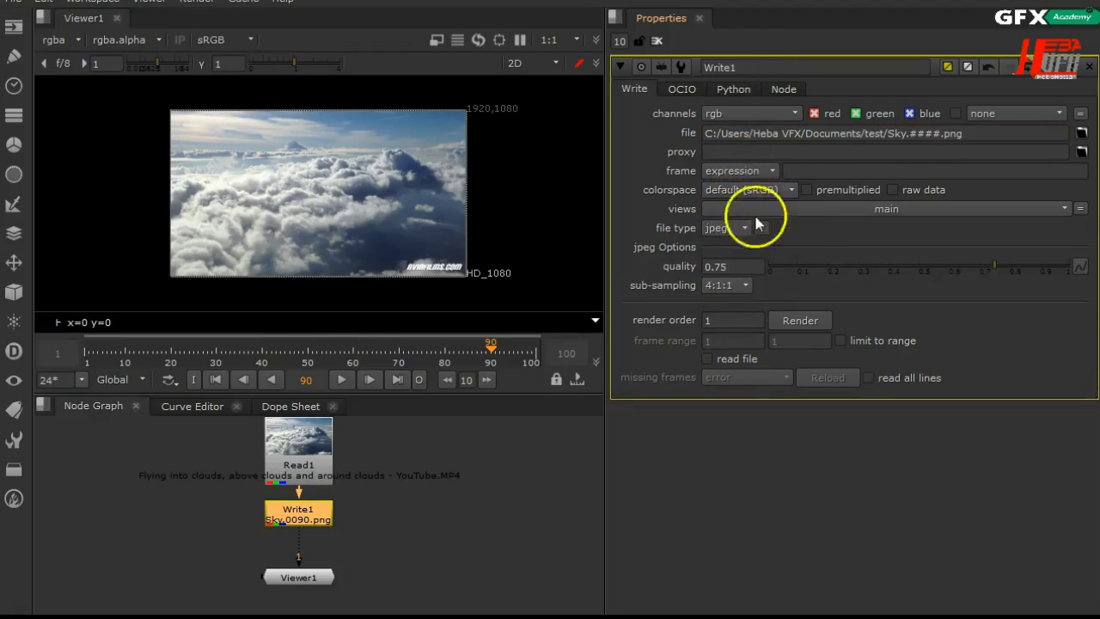
left_click(945, 134)
left_click_drag(945, 135, 968, 135)
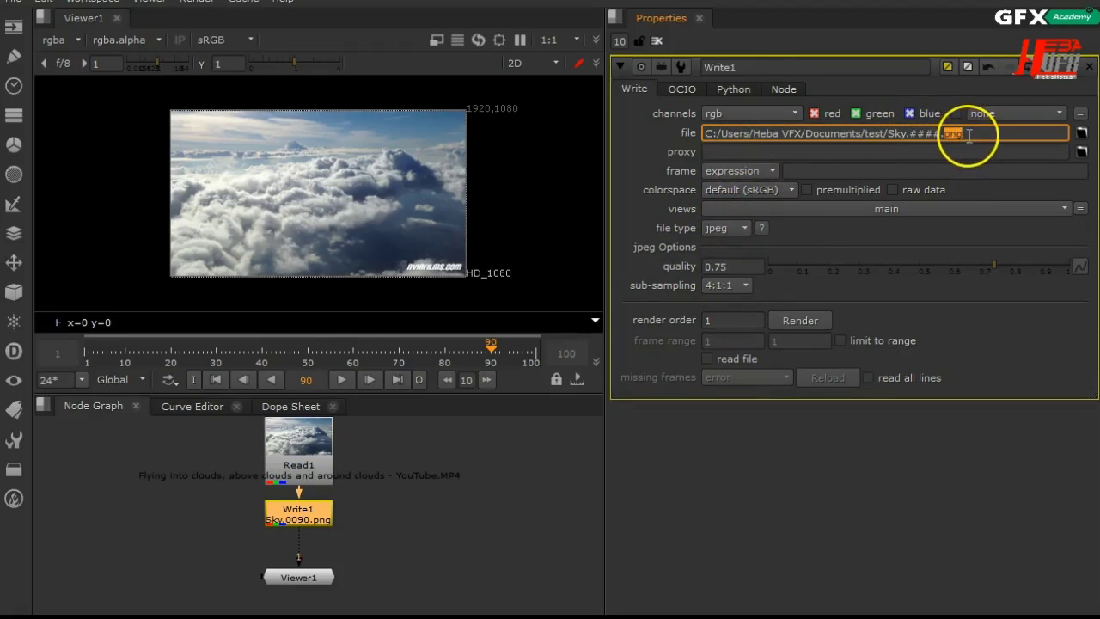
left_click(746, 228)
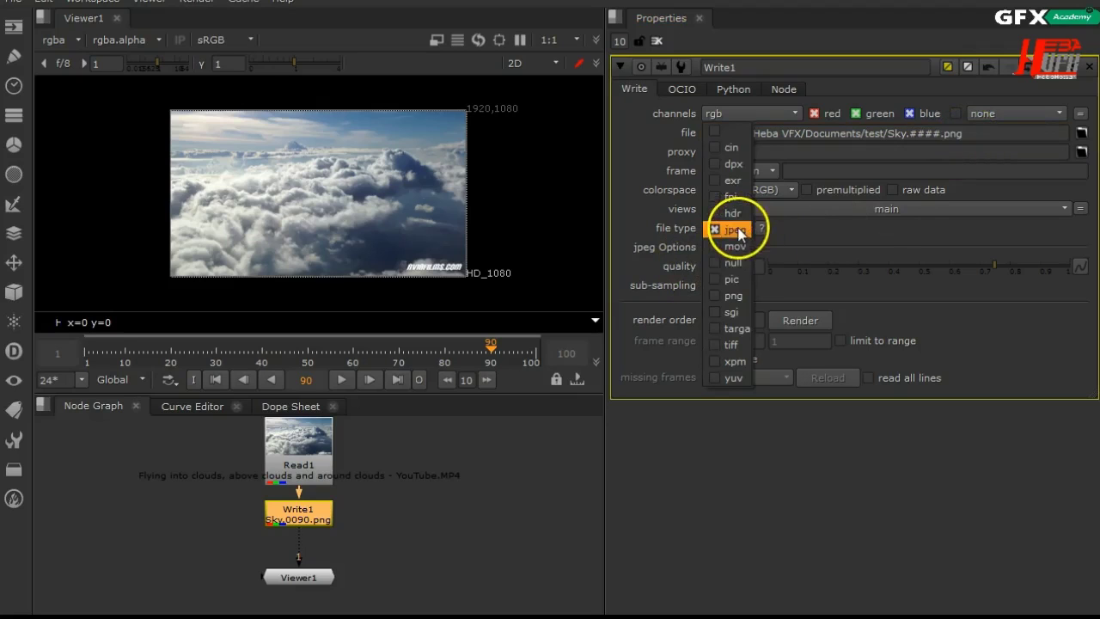
left_click(741, 299)
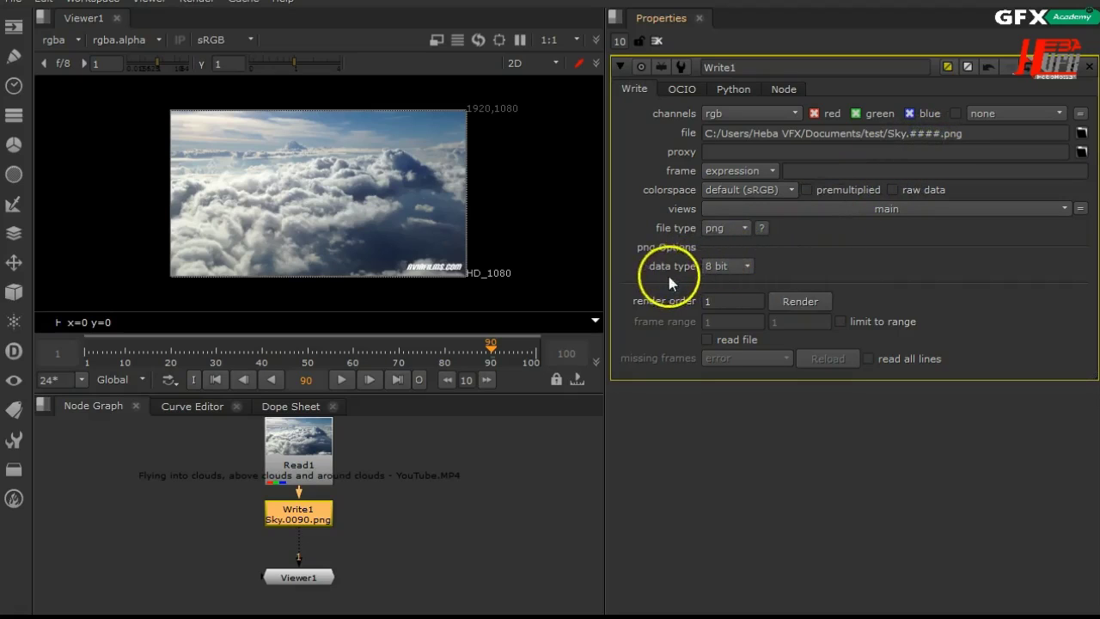
left_click(727, 268)
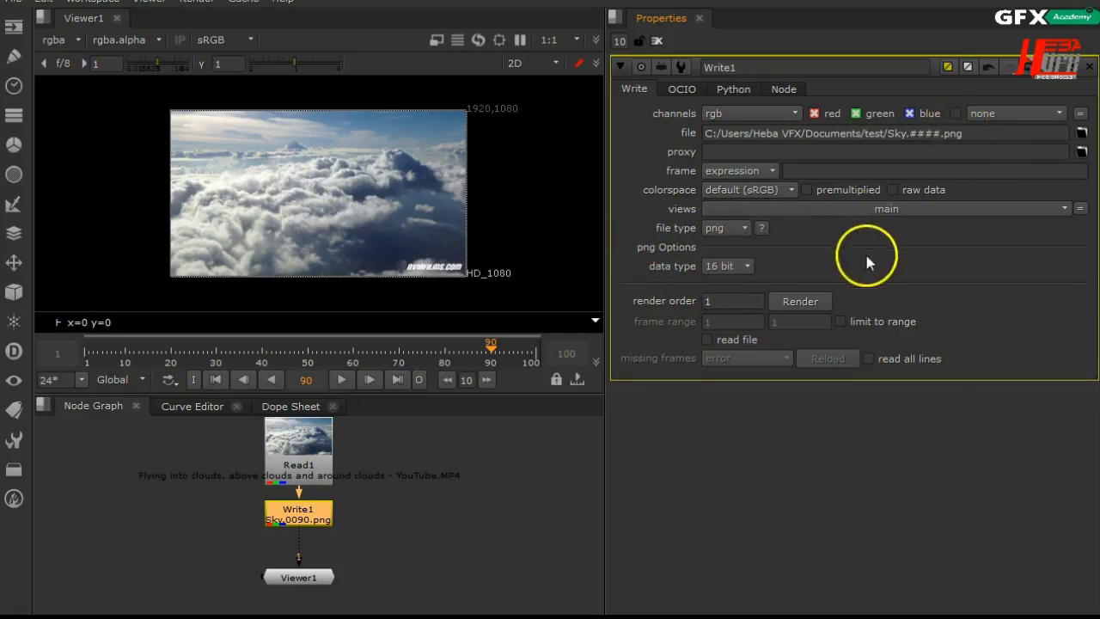
Render Write1's Sky.####.png sequence over the frame range 1–100.
left_click(806, 303)
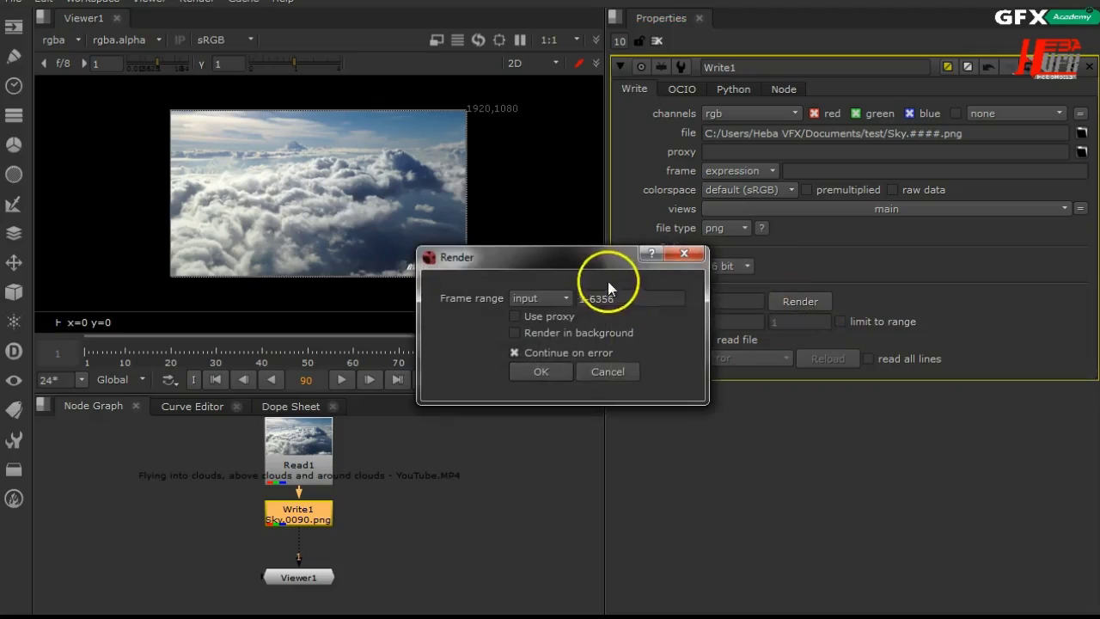
left_click_drag(602, 272, 809, 225)
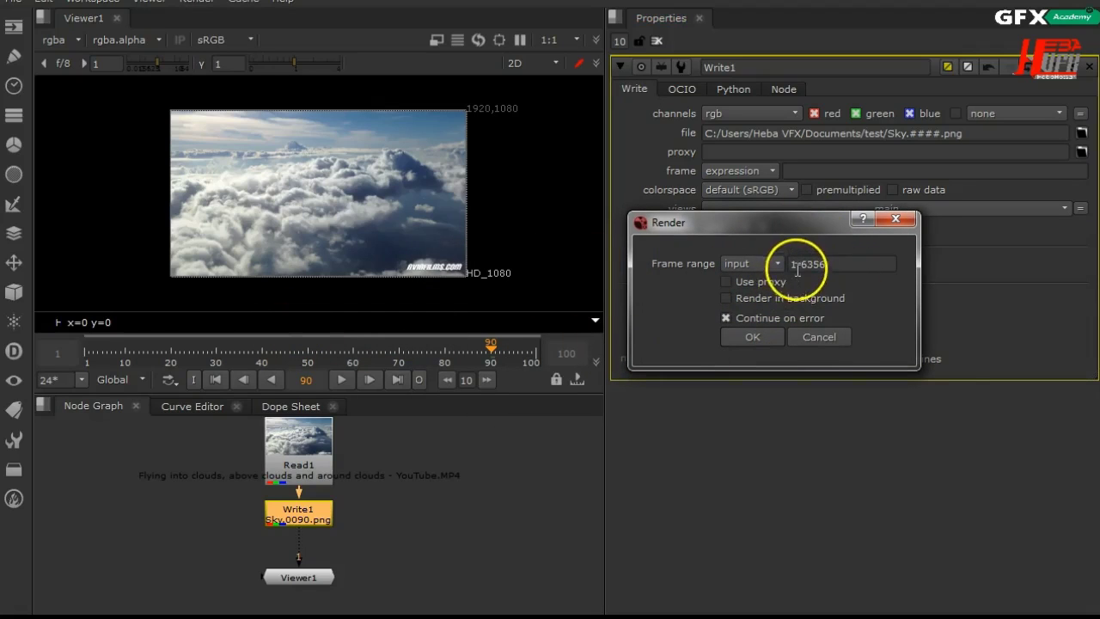
left_click(821, 265)
left_click_drag(821, 265, 858, 256)
type("1-100")
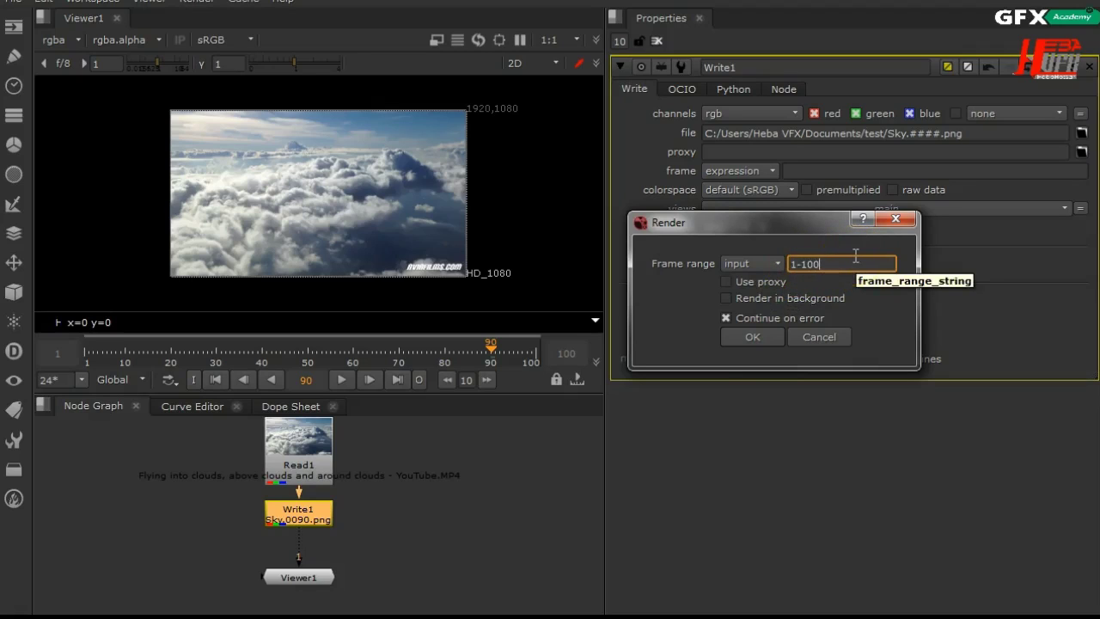
left_click(749, 337)
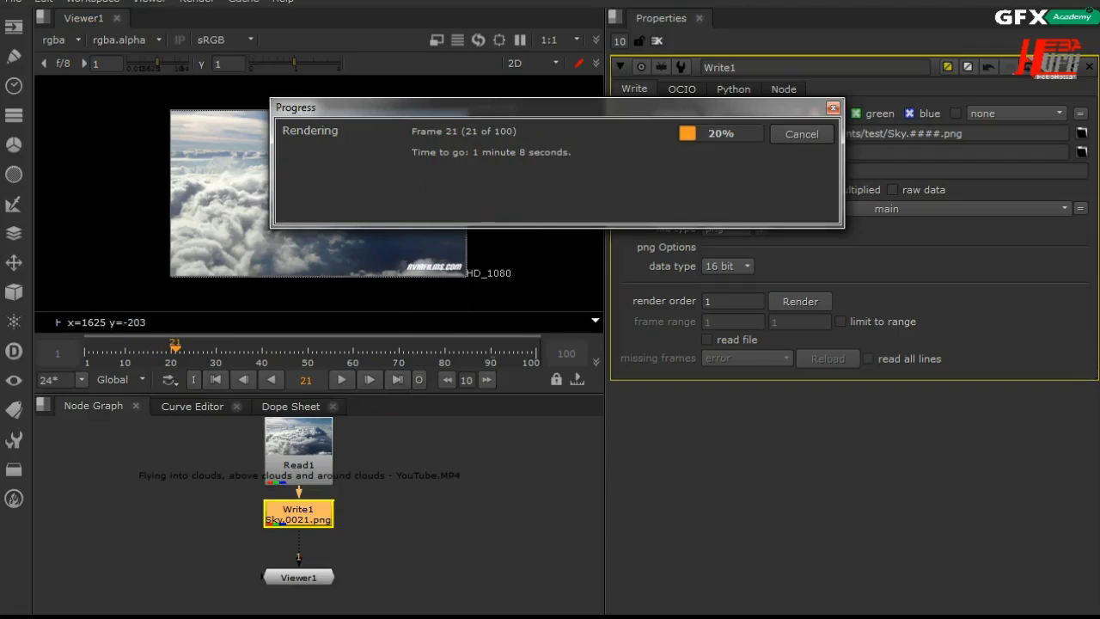
key("super+e")
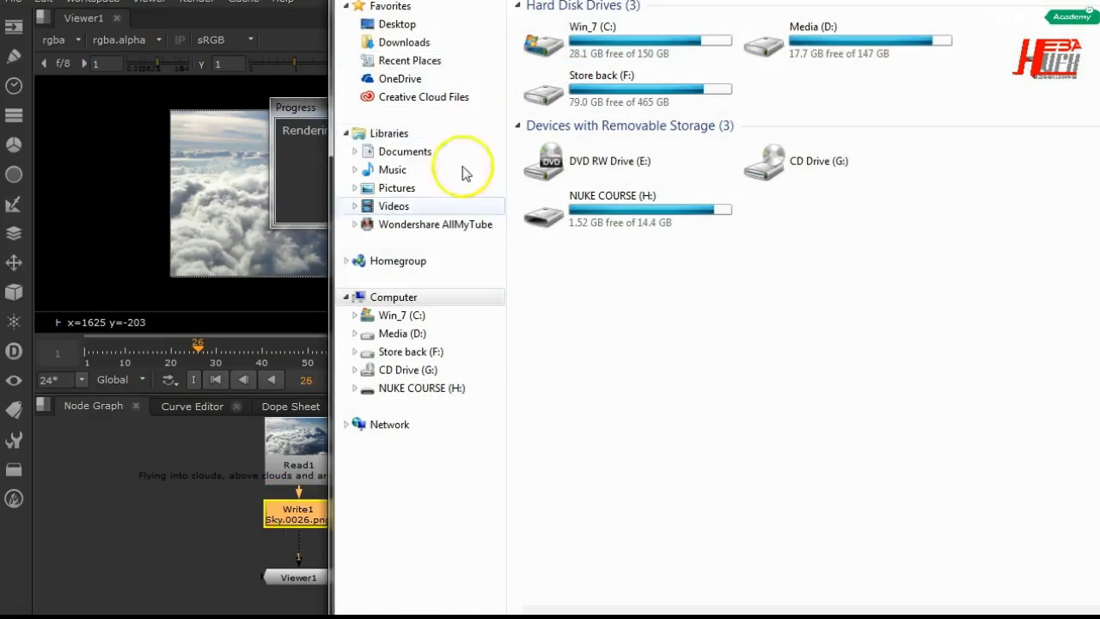
Open Documents > test and preview Sky.0001 and the next few rendered frames.
left_click(416, 157)
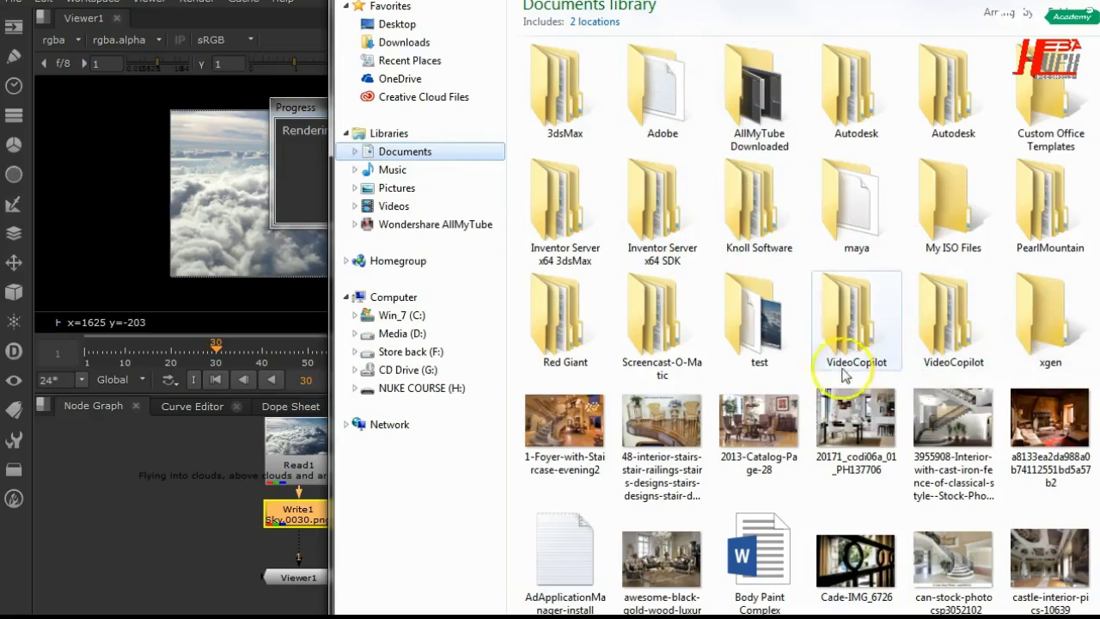
double_click(760, 320)
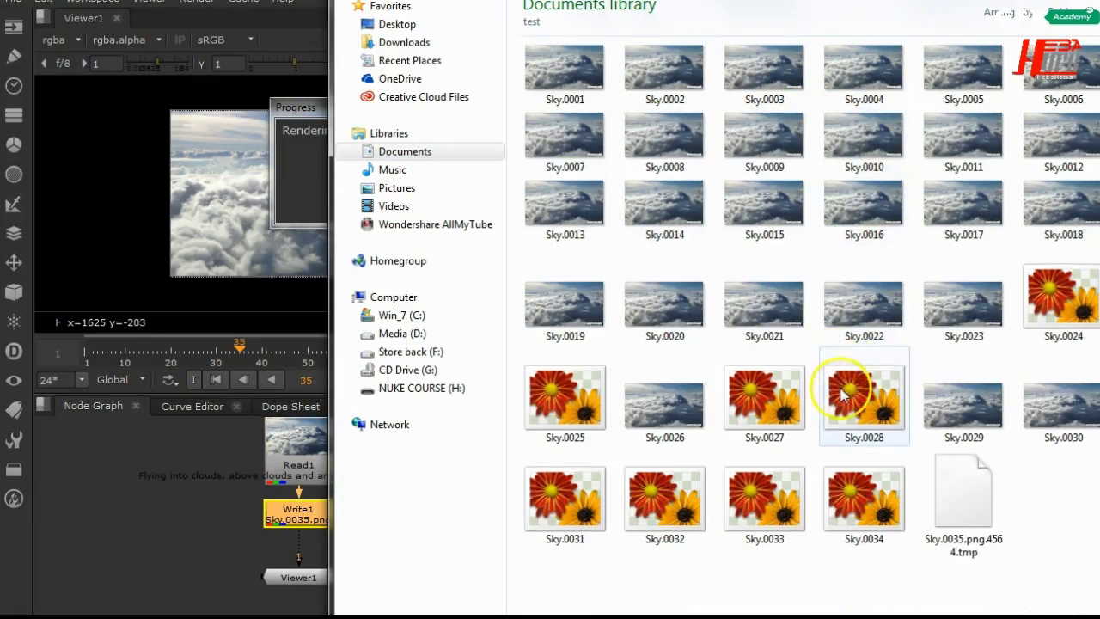
double_click(566, 86)
left_click_drag(284, 88, 693, 53)
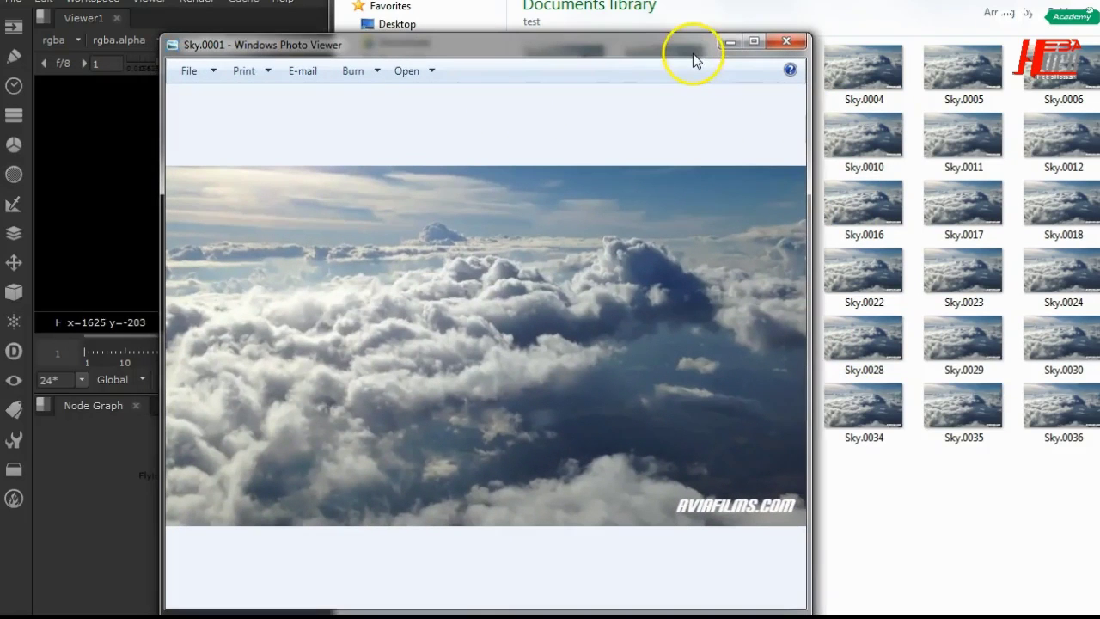
double_click(560, 35)
left_click(530, 600)
left_click(532, 601)
left_click(534, 604)
left_click(534, 603)
left_click(534, 603)
left_click(788, 7)
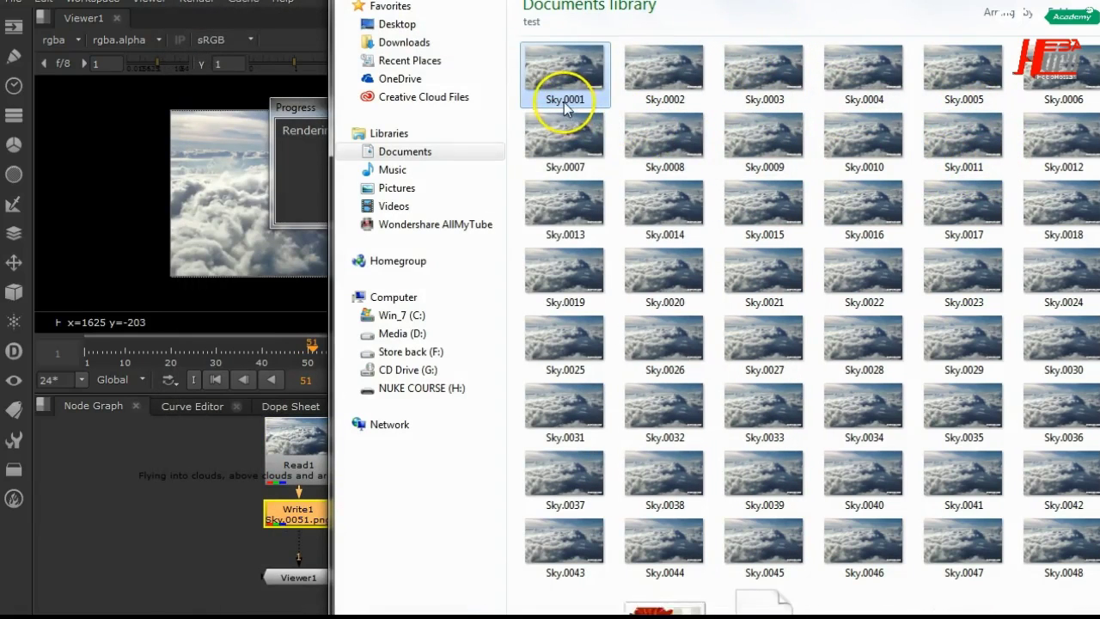
Check the render progress and switch the test folder to List view.
left_click_drag(768, 17, 768, 196)
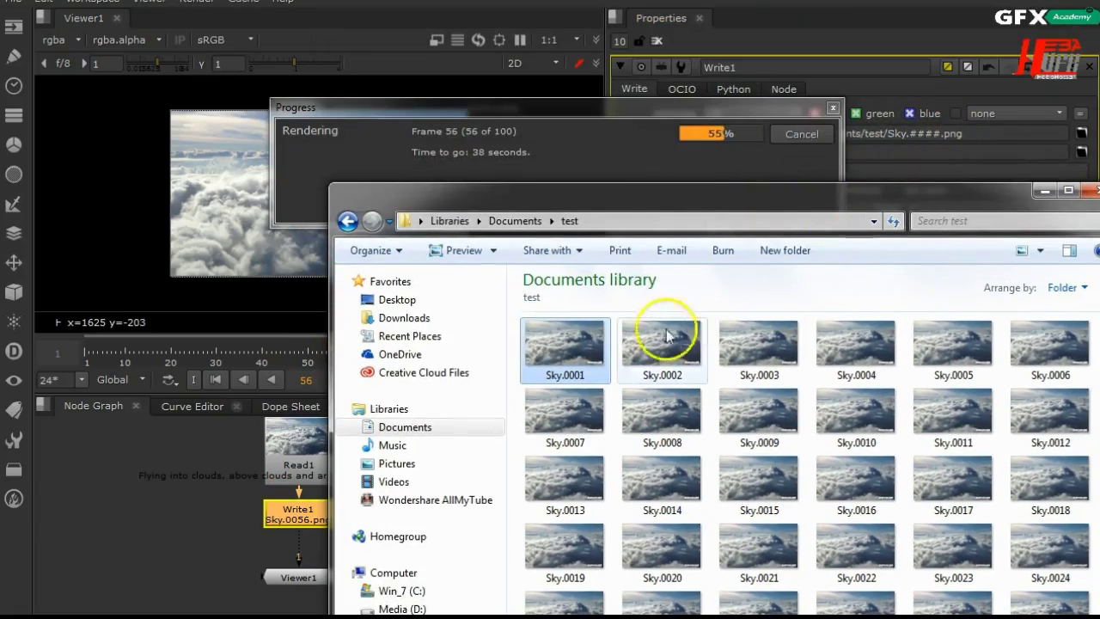
mouse_move(572, 382)
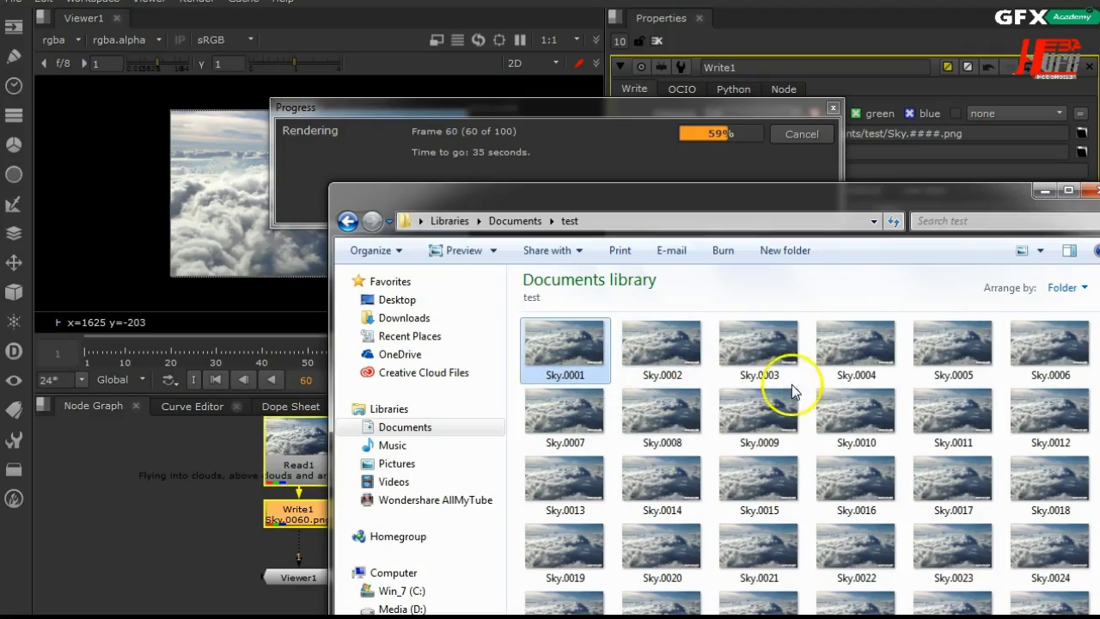
left_click_drag(937, 198, 771, 47)
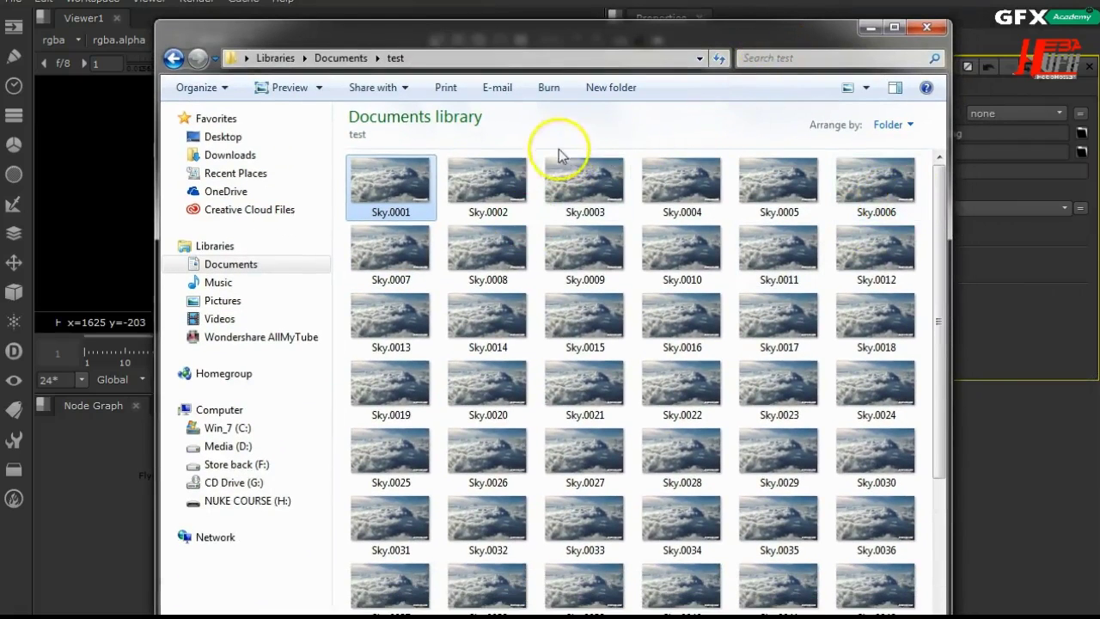
left_click(868, 88)
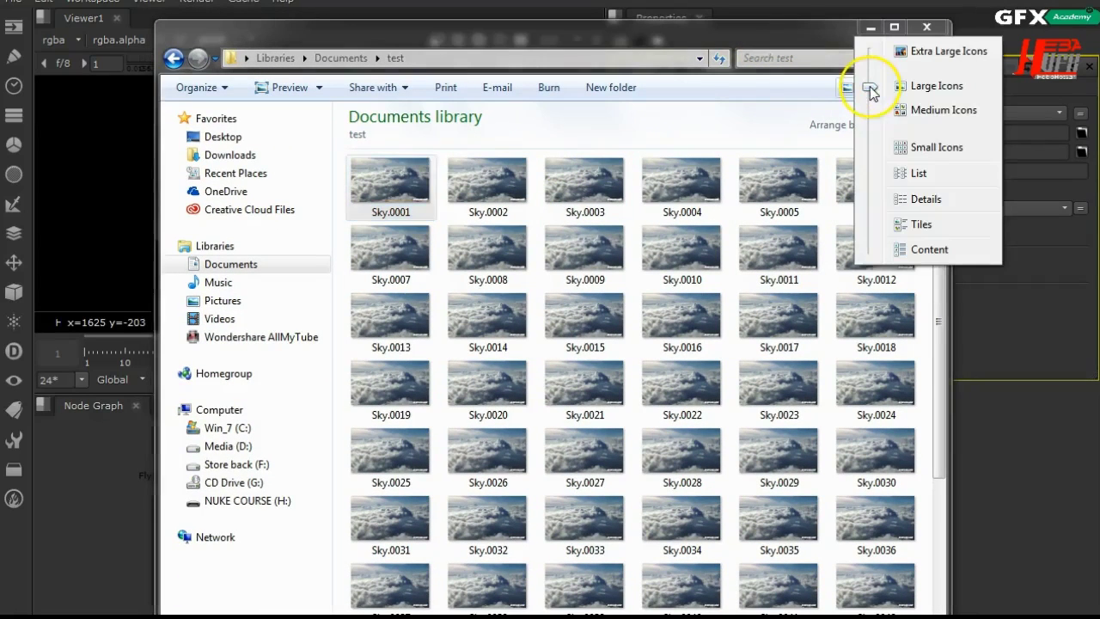
left_click(918, 173)
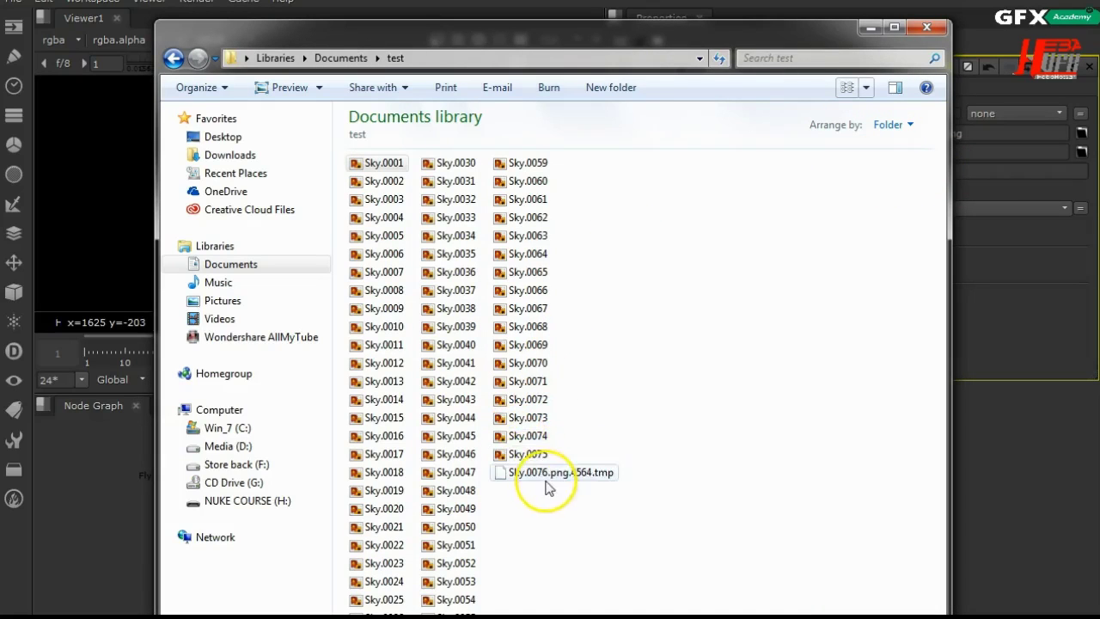
left_click_drag(645, 29, 661, 8)
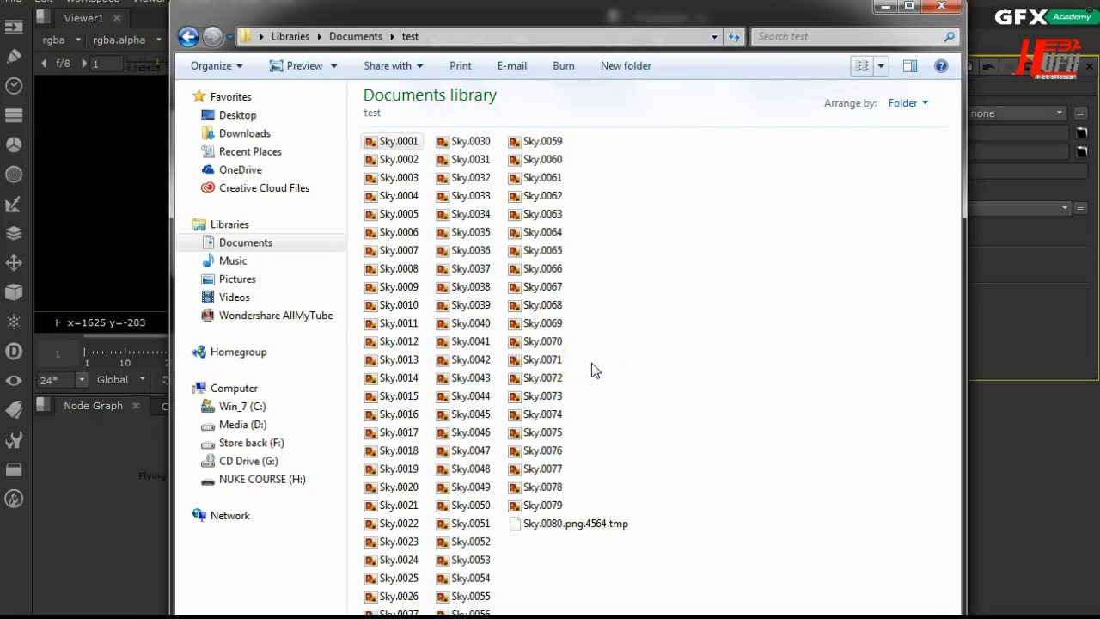
left_click(120, 441)
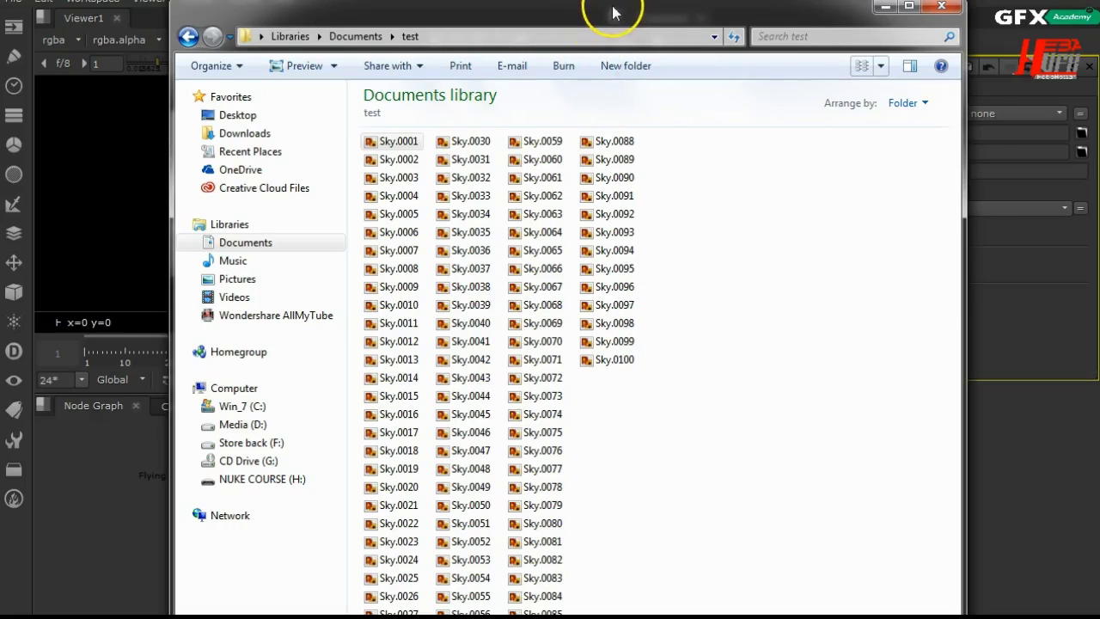
Drag the test folder's Sky PNG sequence into the Node Graph as Read2.
left_click_drag(609, 25, 913, 44)
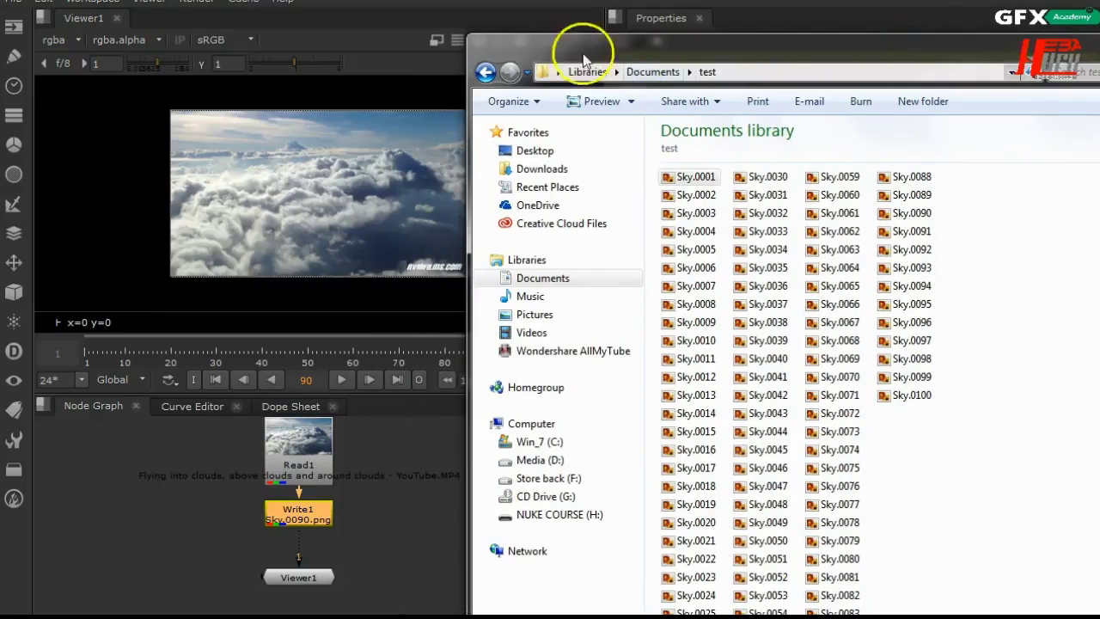
left_click(485, 74)
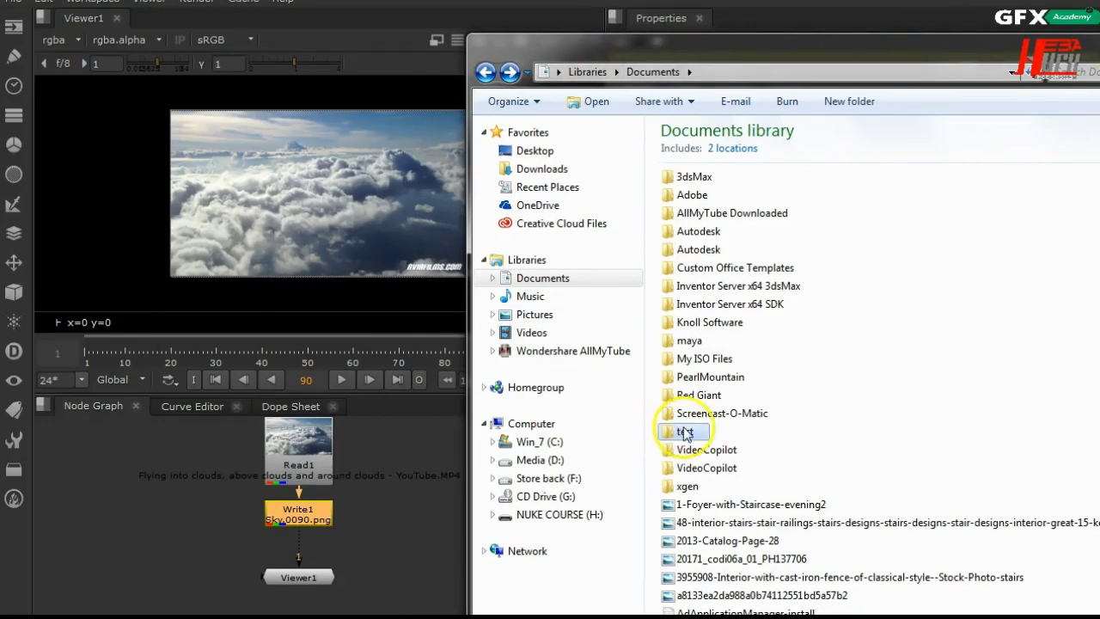
left_click_drag(684, 431, 162, 480)
Play the Read2 Sky sequence from frame 1 in Viewer1, then stop.
left_click(513, 353)
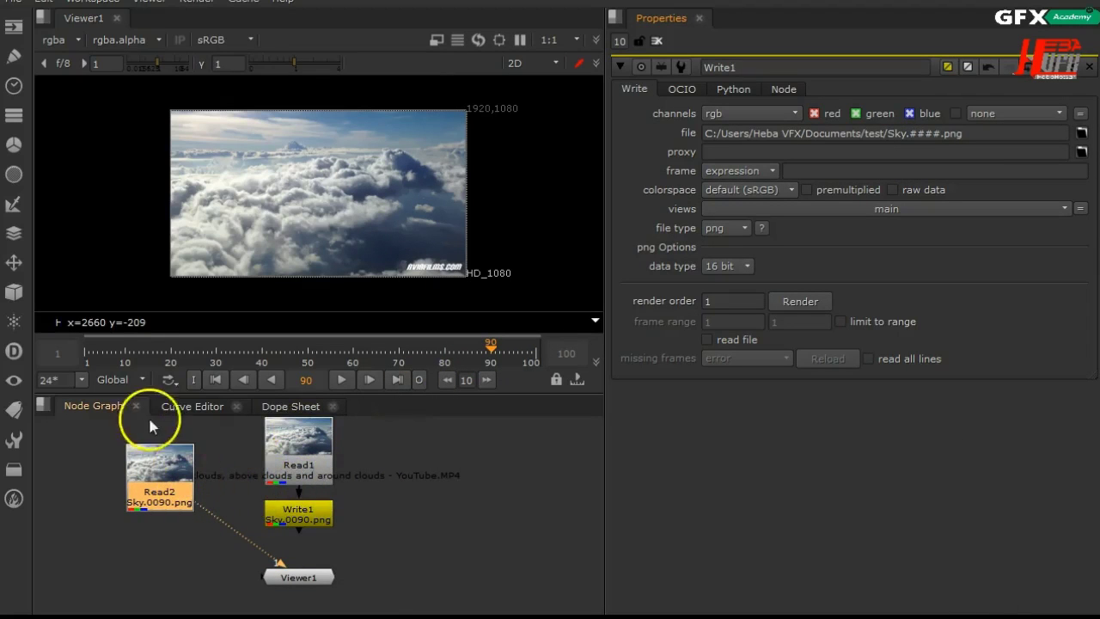
left_click(214, 380)
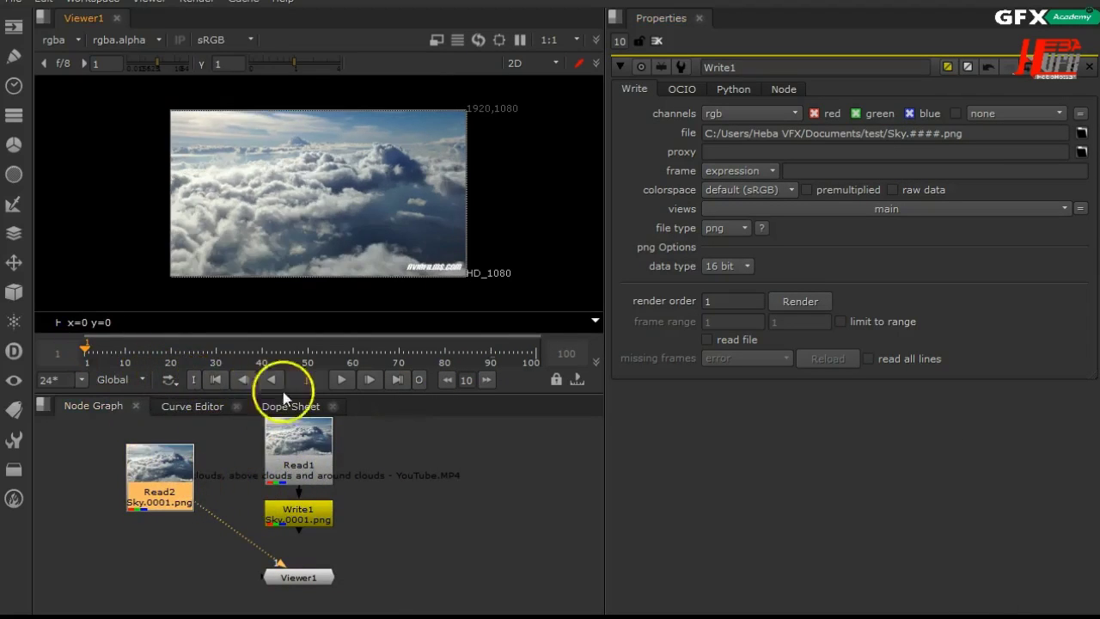
left_click(346, 378)
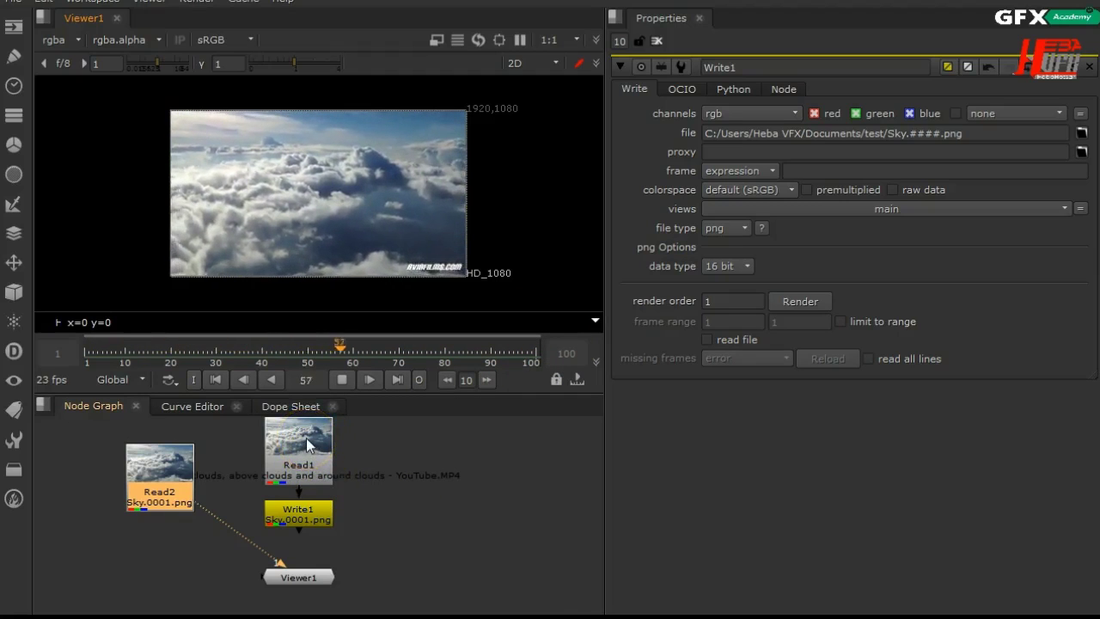
left_click(342, 381)
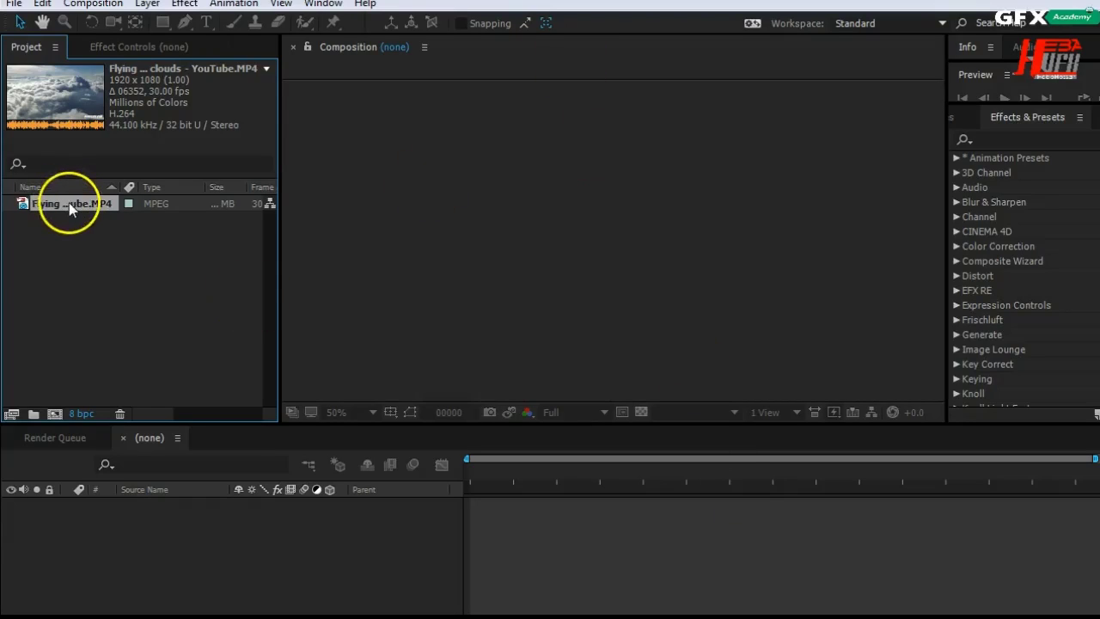
Make a composition from the clouds clip and move the time indicator to frame 104.
left_click_drag(58, 397, 55, 414)
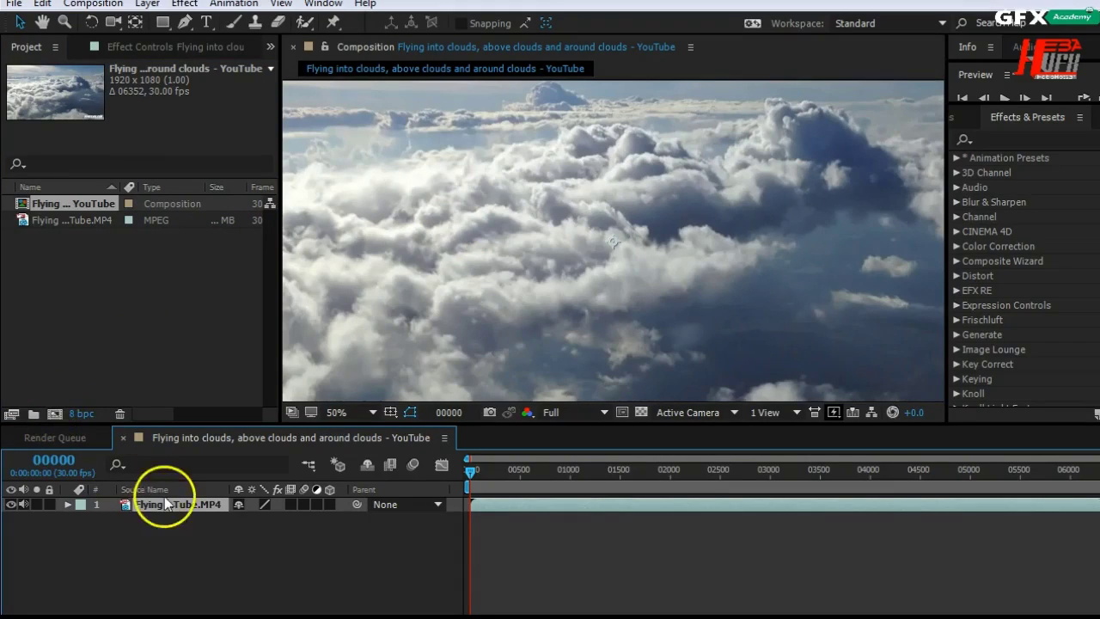
scroll(630, 221, "down", 2)
scroll(630, 221, "up", 2)
scroll(630, 222, "down", 2)
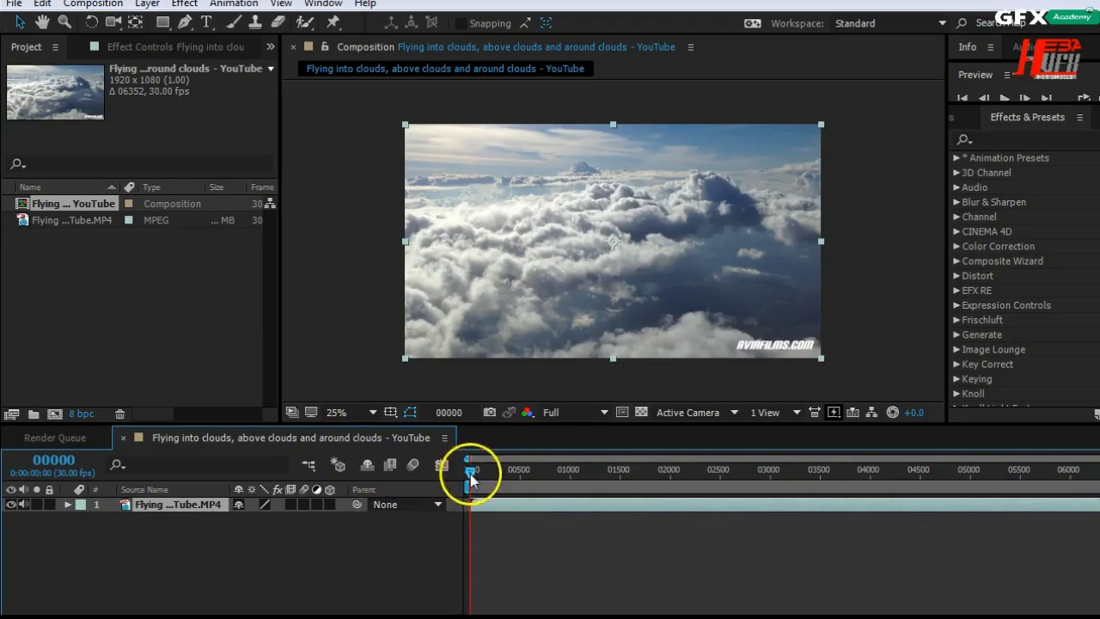
left_click_drag(471, 469, 491, 505)
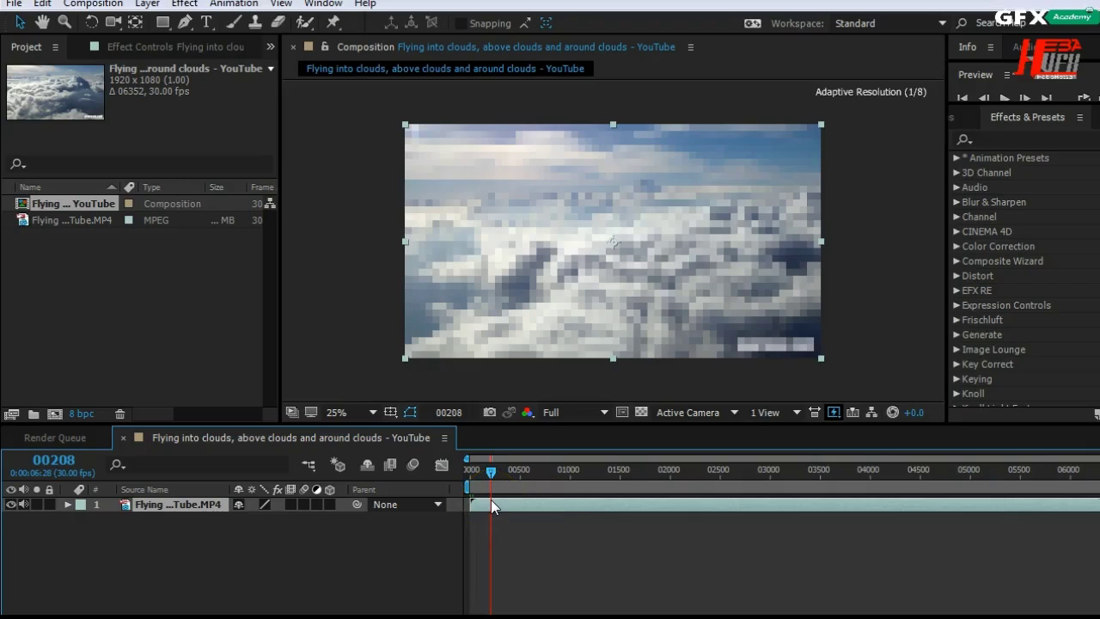
left_click_drag(490, 500, 481, 513)
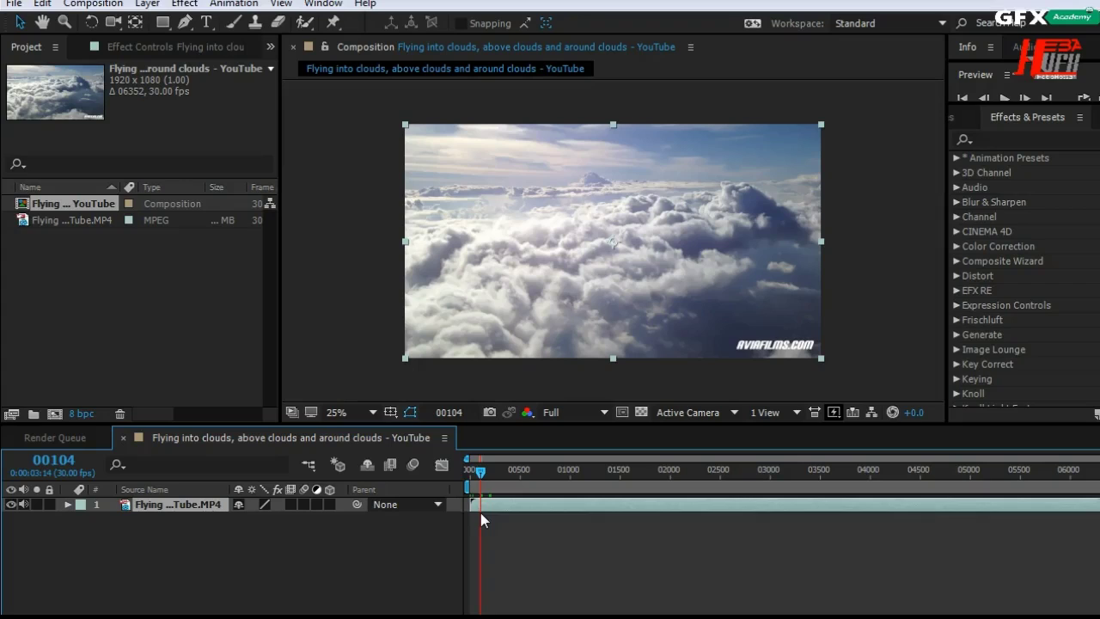
left_click(477, 479)
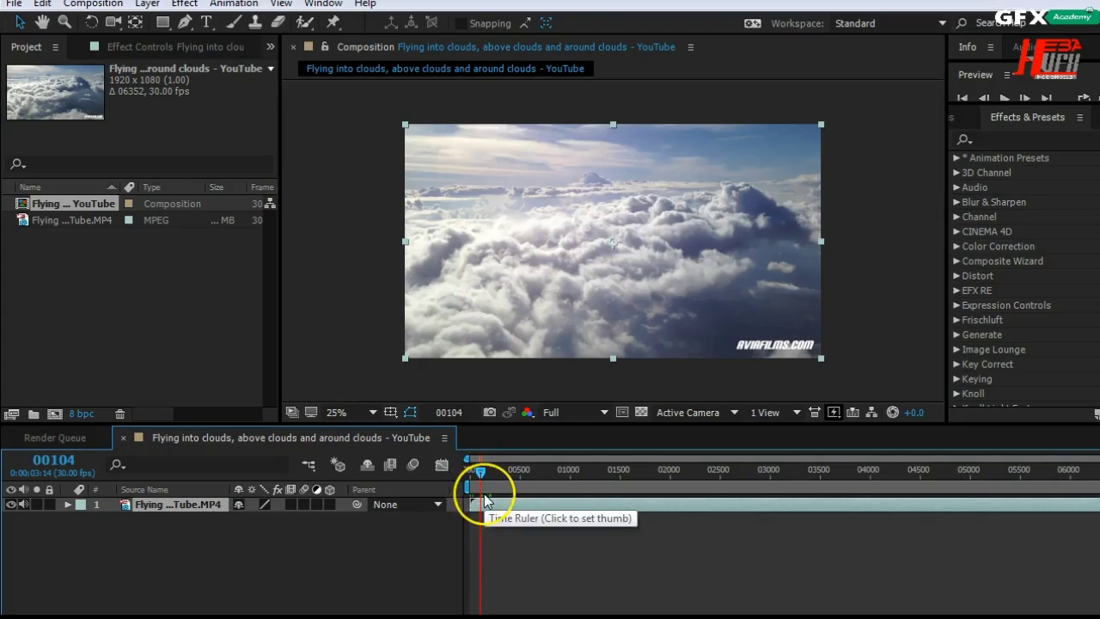
End the work area at frame 104, trim the comp to it, and scrub to check.
key("n")
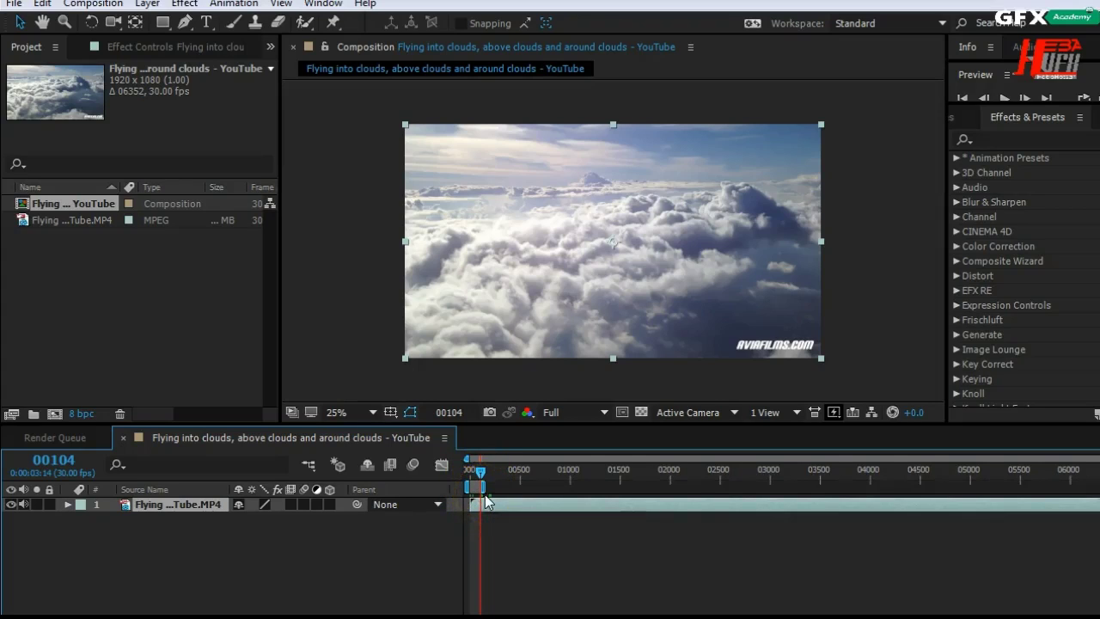
right_click(476, 487)
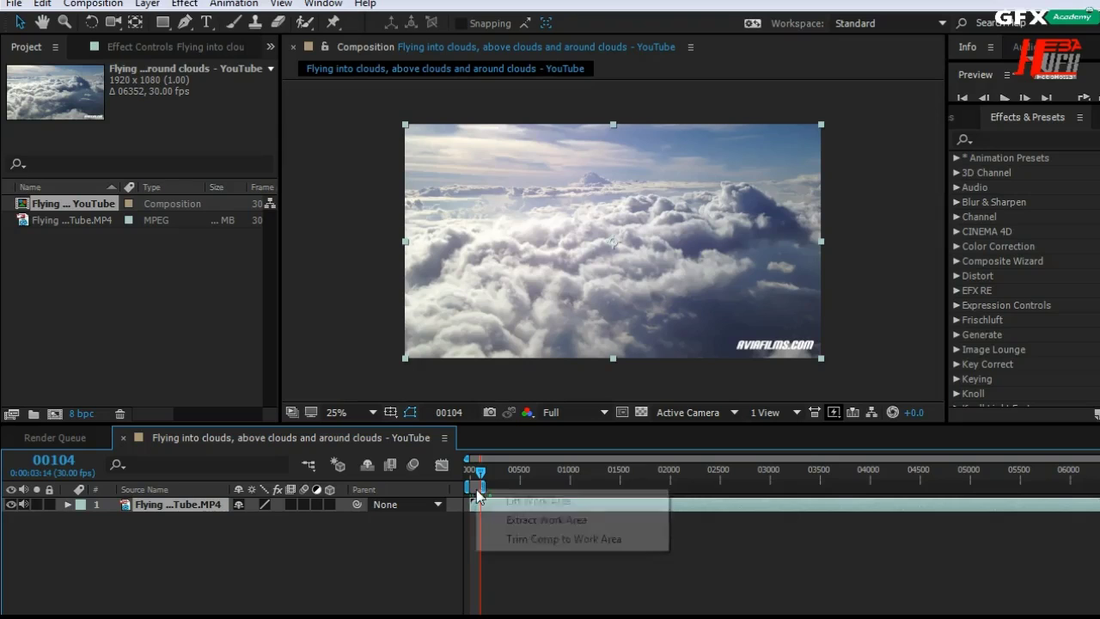
left_click(492, 539)
left_click_drag(628, 470, 924, 482)
left_click_drag(1009, 539, 432, 565)
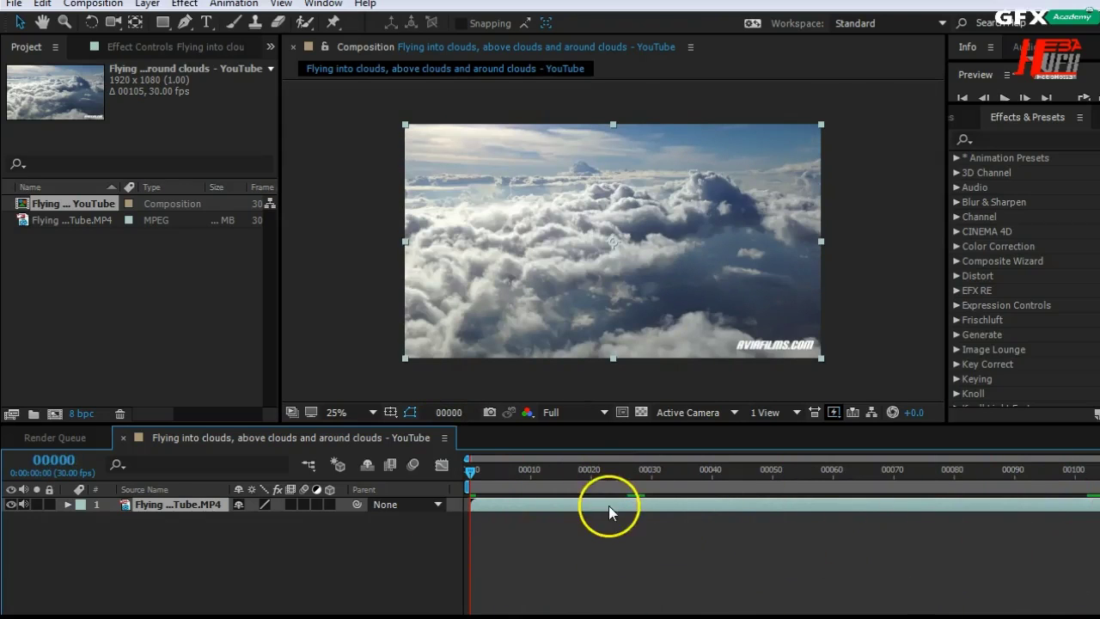
Add the clouds comp to the Render Queue with PNG Sequence as output format.
left_click(93, 5)
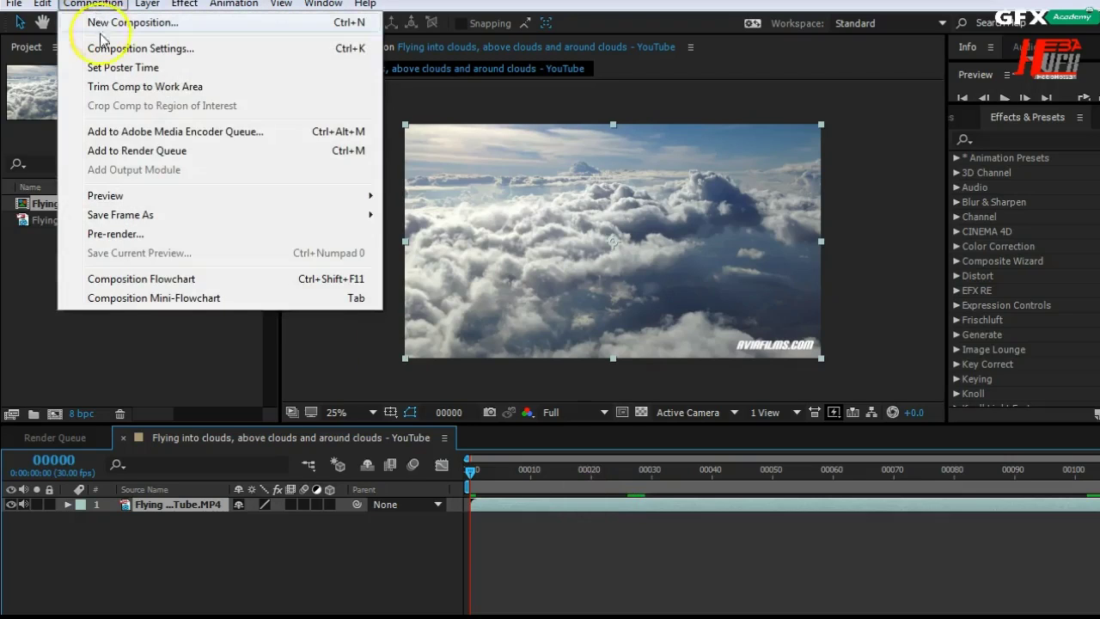
left_click(106, 151)
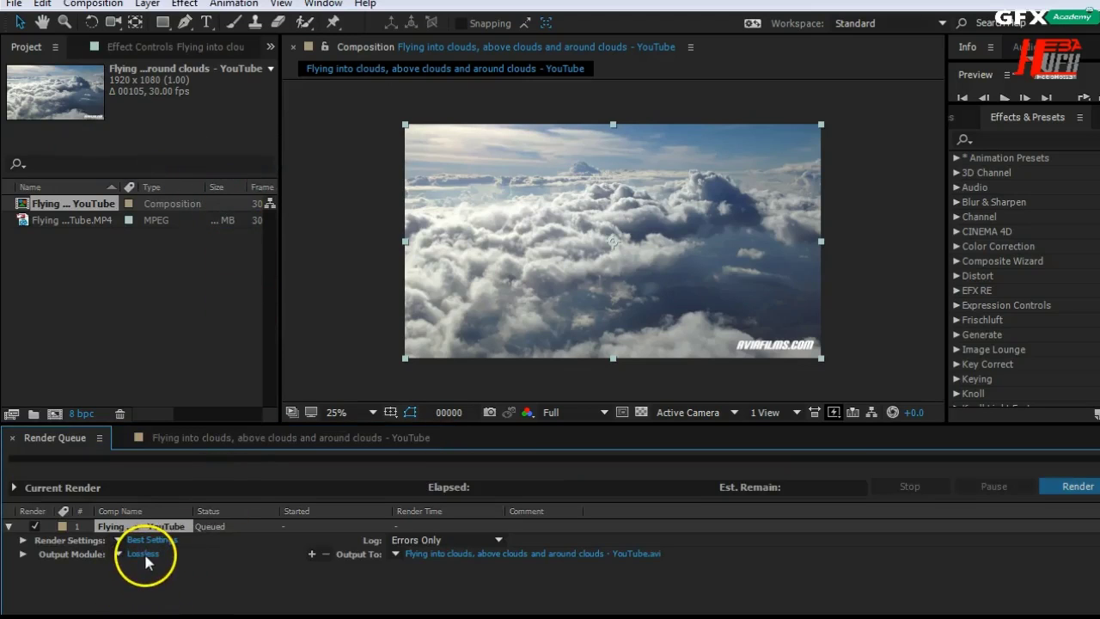
left_click(142, 553)
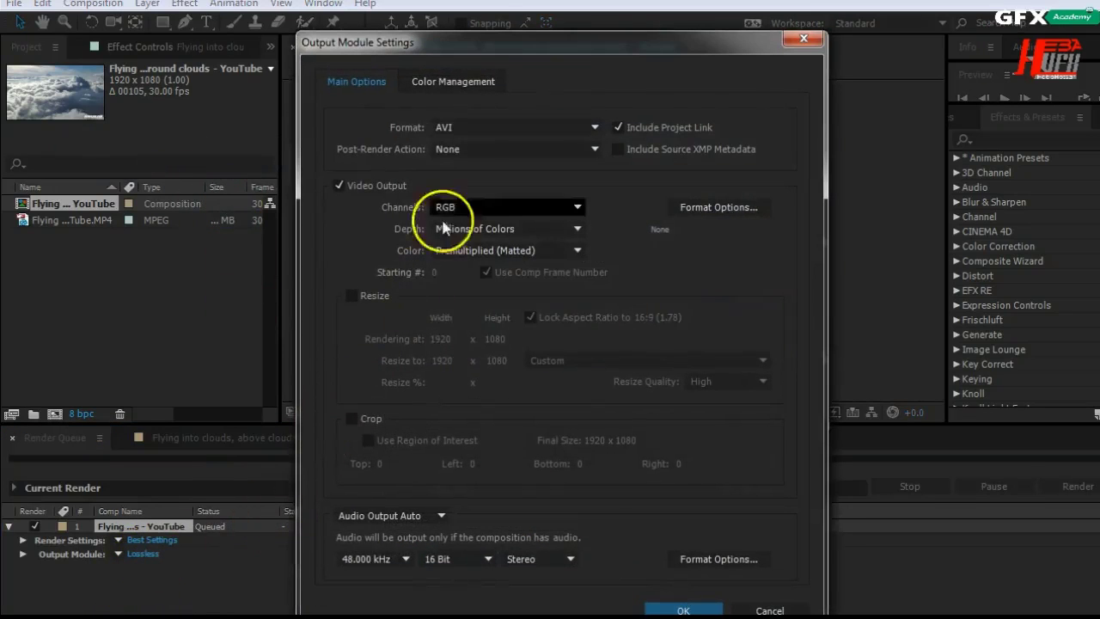
left_click(475, 129)
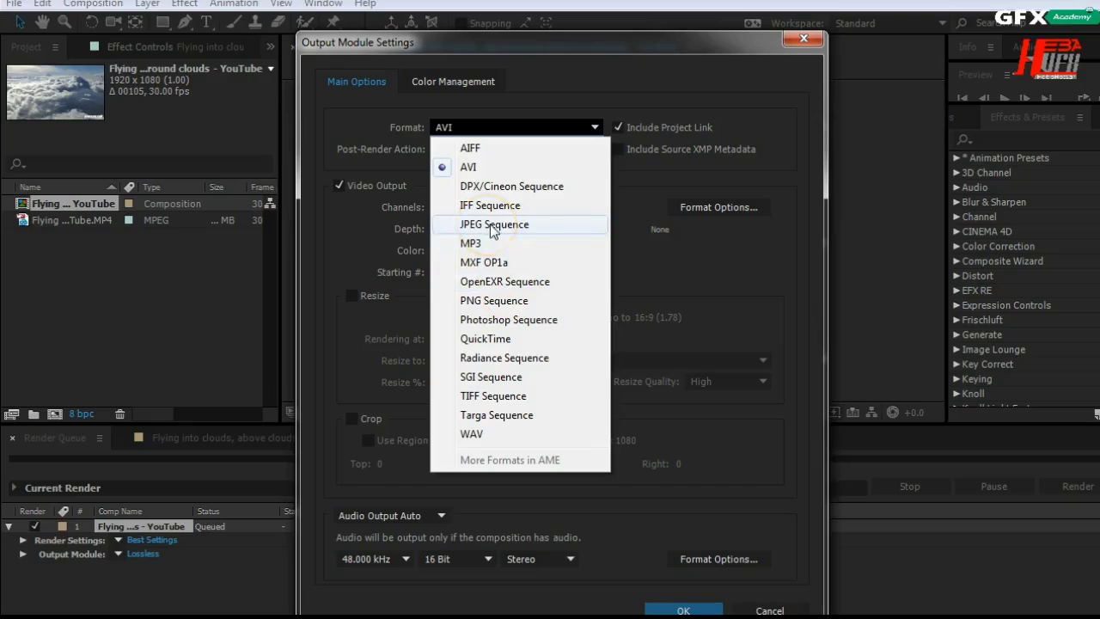
left_click(515, 301)
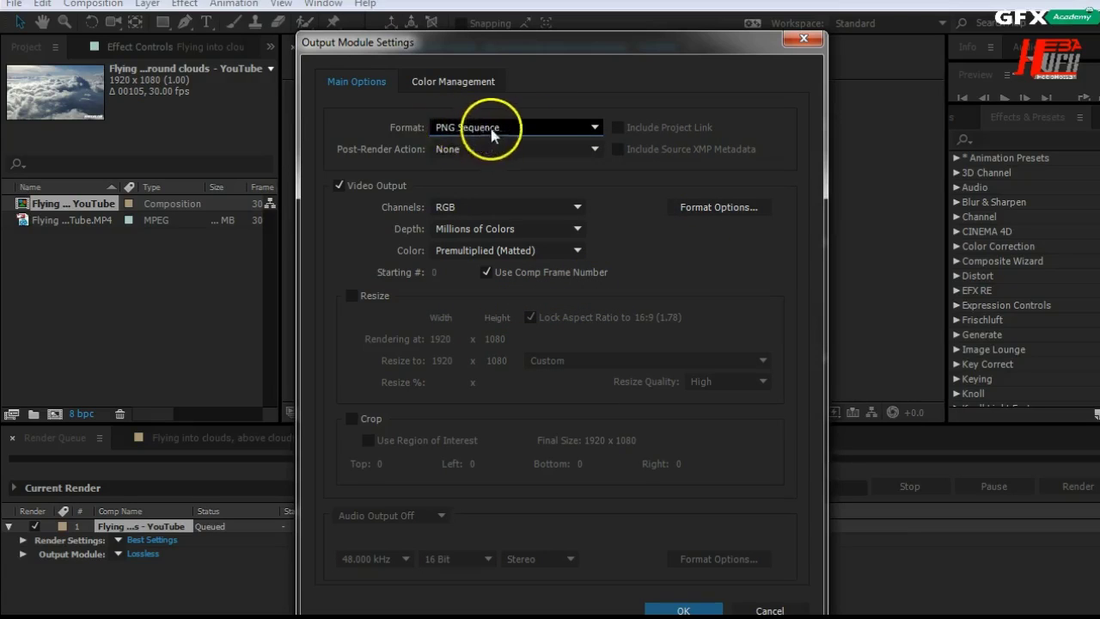
Keep PNG compression at None and confirm the output module settings.
left_click(729, 207)
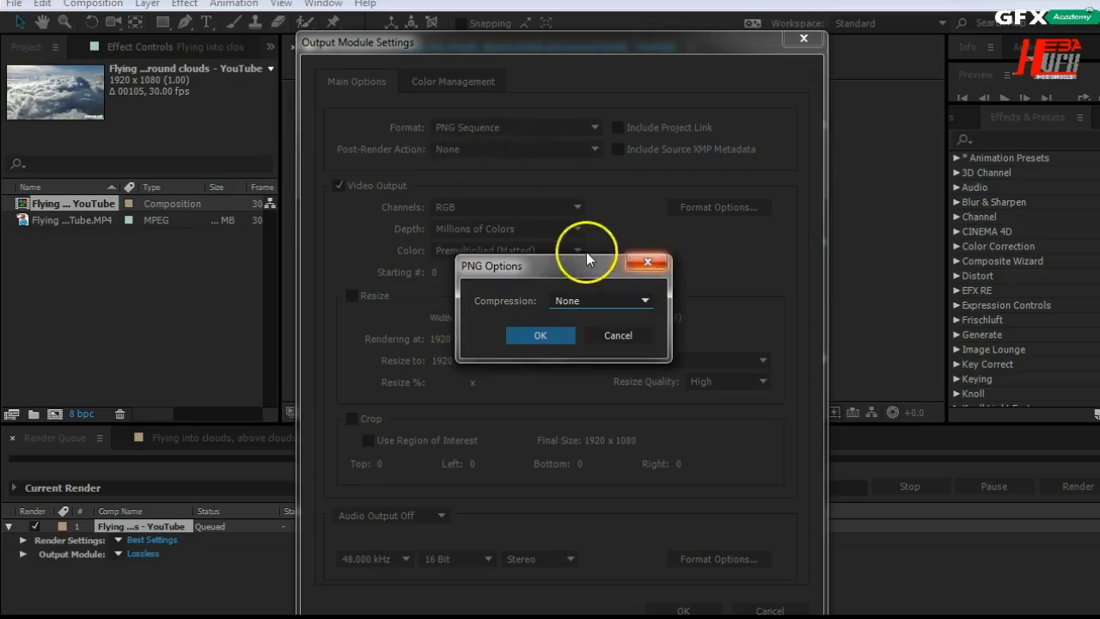
left_click(600, 300)
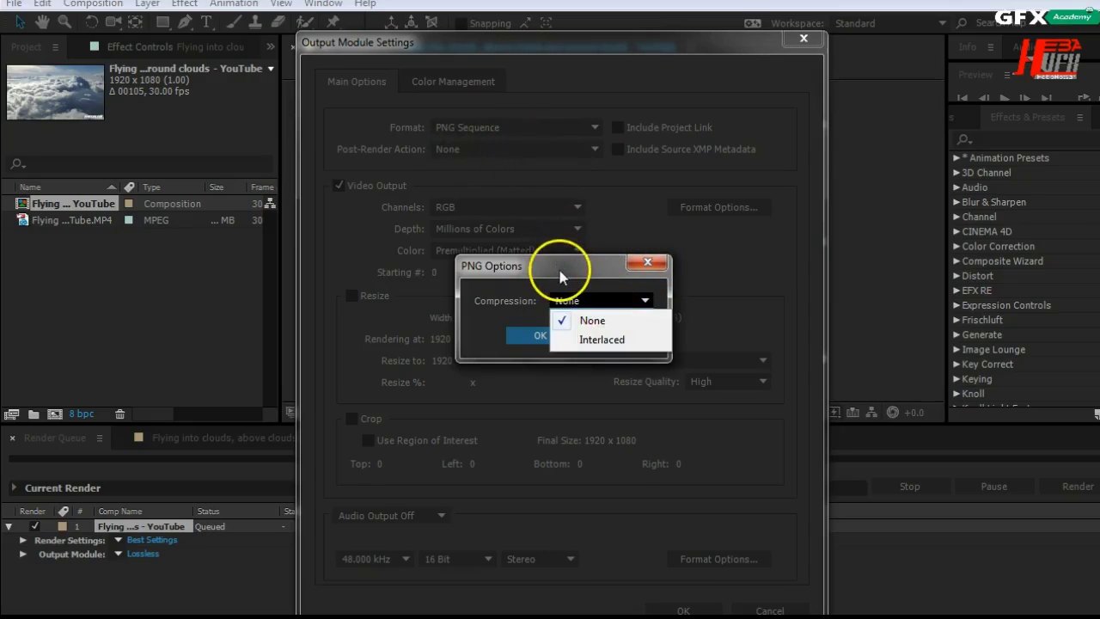
left_click(586, 301)
left_click(614, 339)
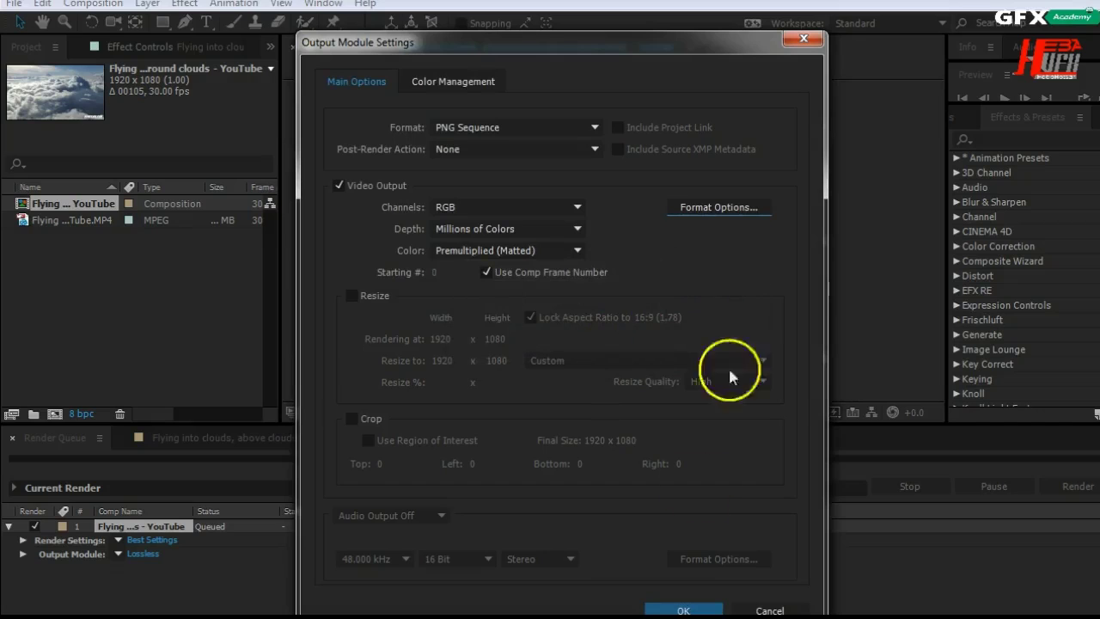
left_click(675, 609)
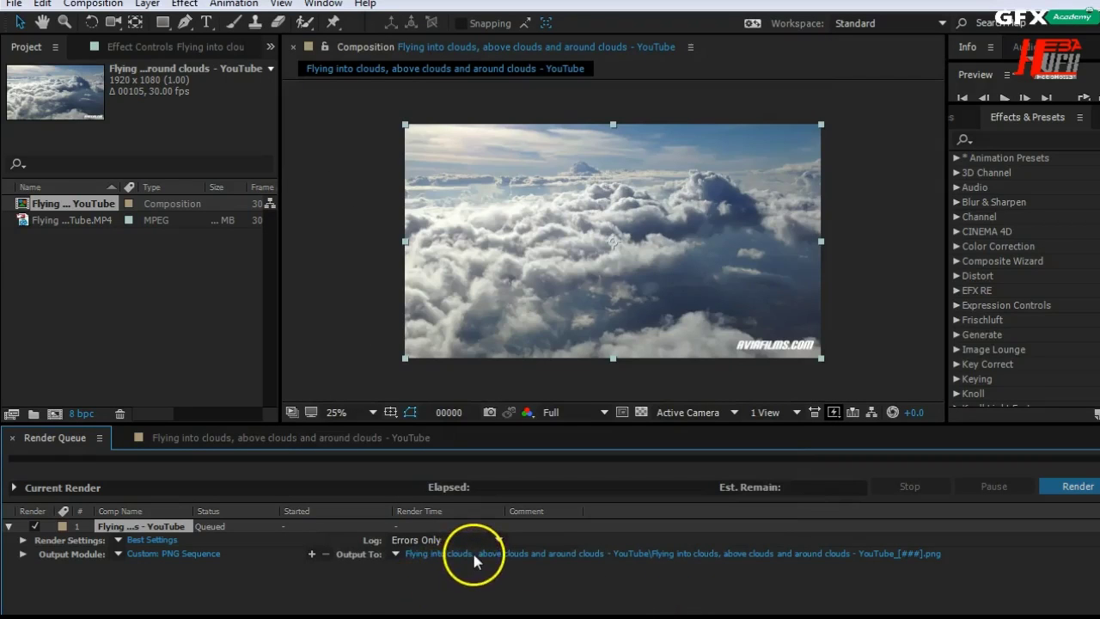
Trim the PNG output file name to Flying_[###] and render the frames.
left_click(472, 552)
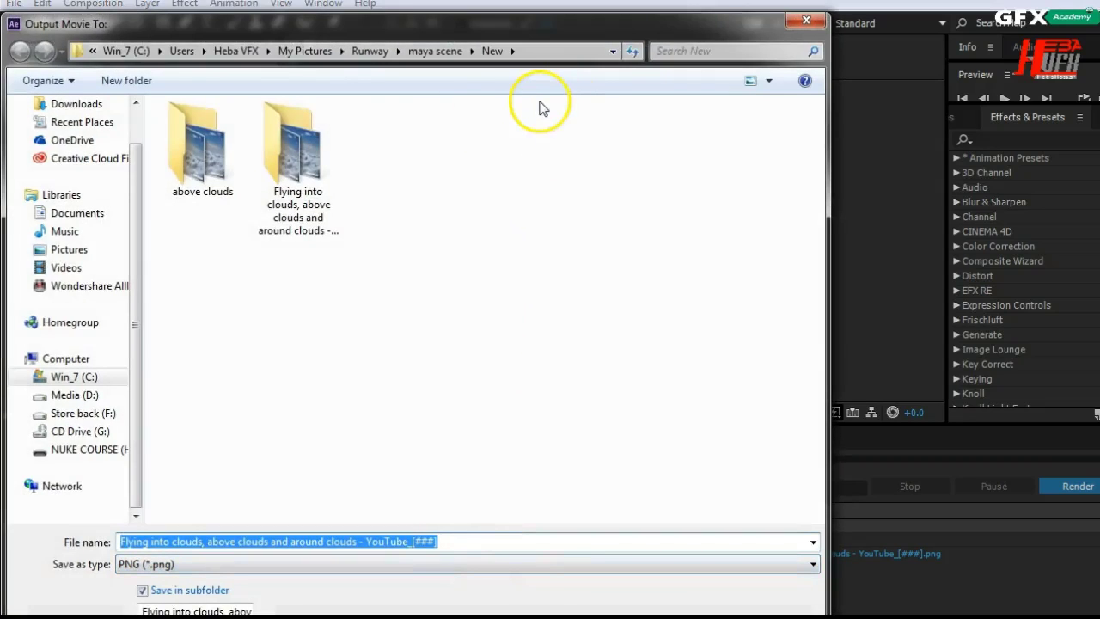
left_click(409, 542)
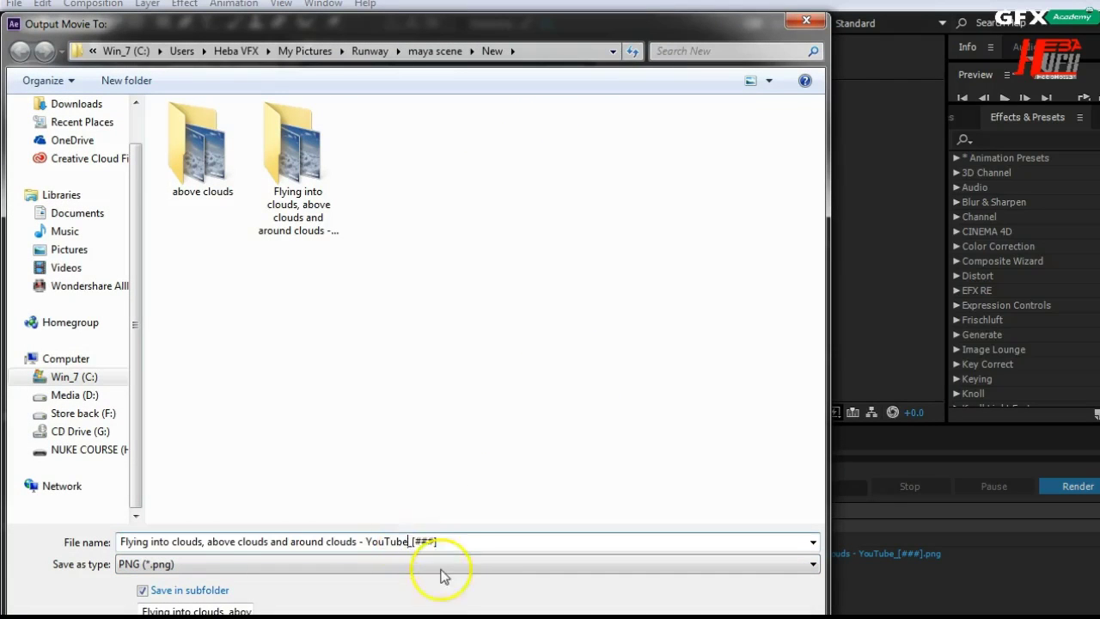
left_click_drag(409, 542, 153, 576)
key("BackSpace")
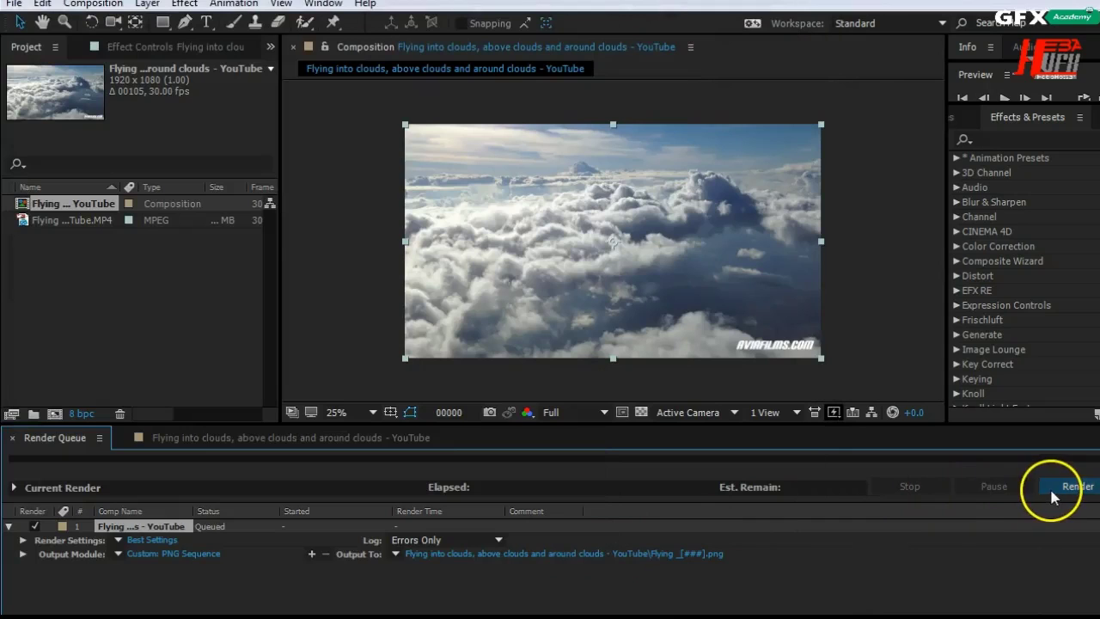
left_click(1049, 485)
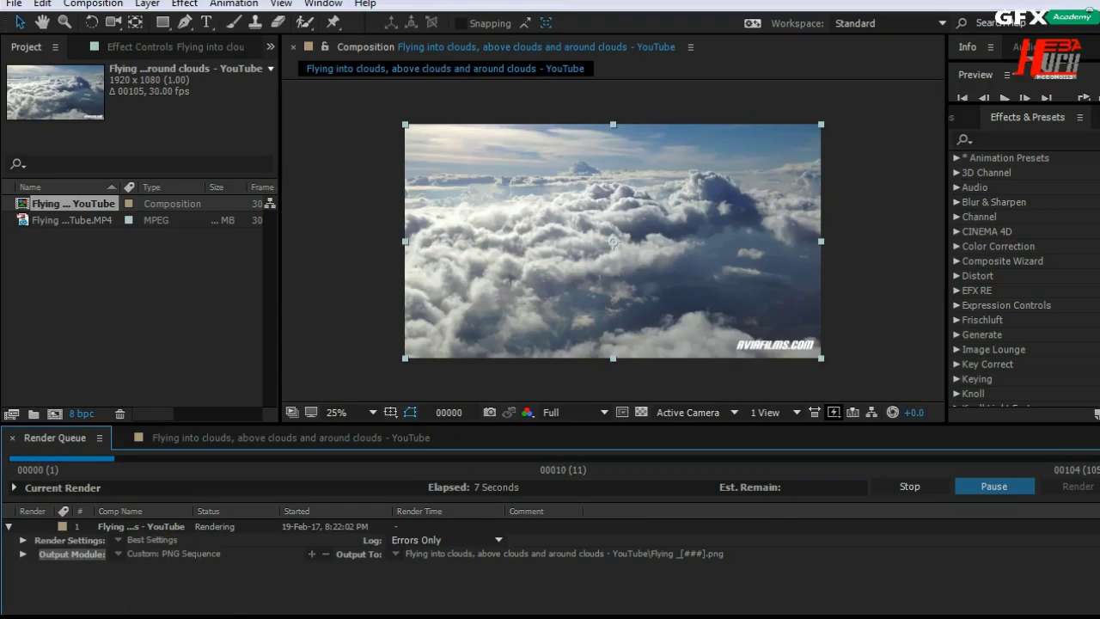
key("alt+Tab")
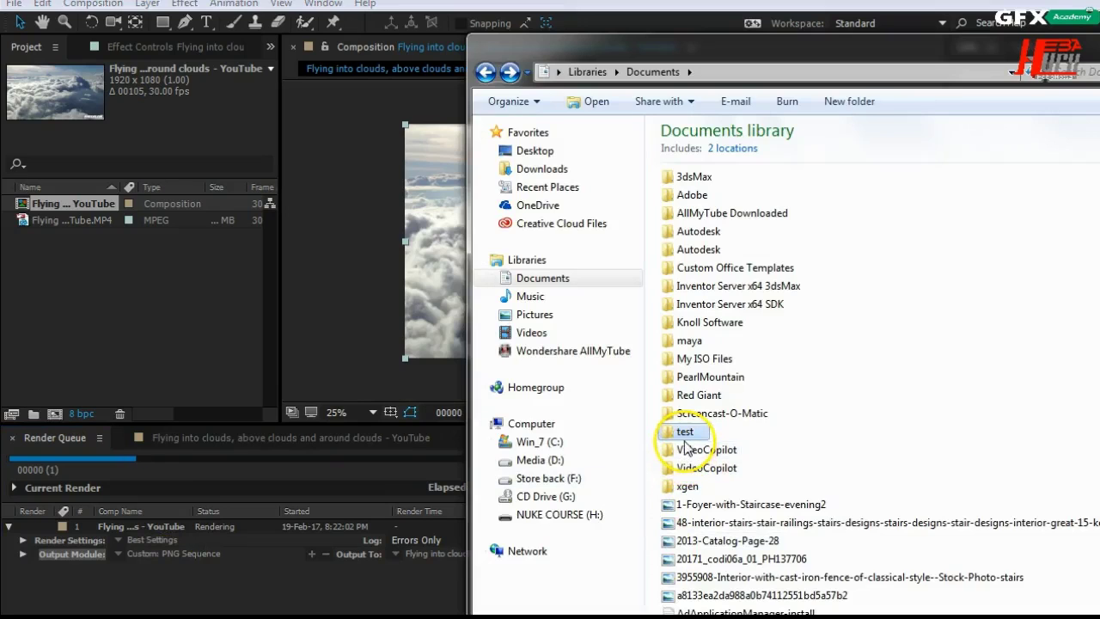
Check the test folder in Explorer, then return to Documents and move the window left.
left_click(685, 434)
double_click(685, 433)
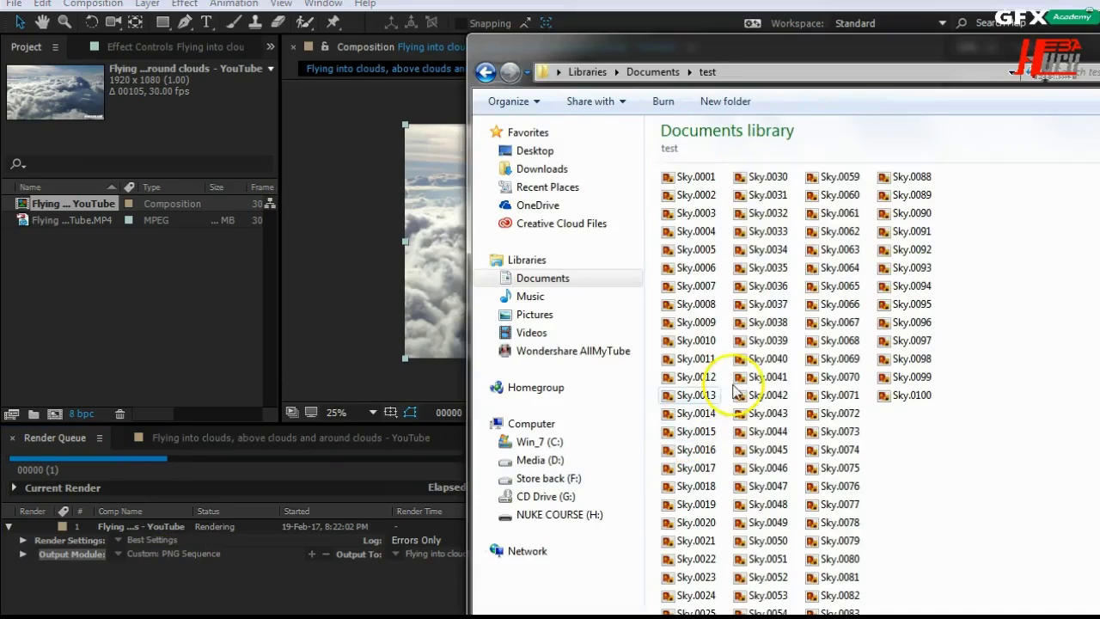
left_click(653, 71)
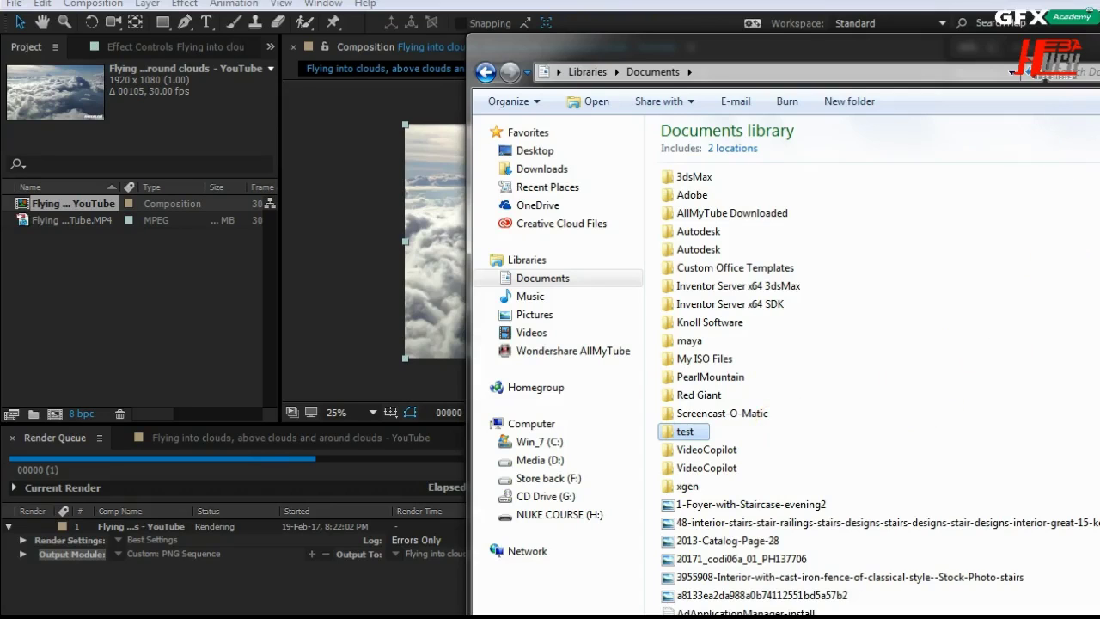
left_click_drag(983, 49, 115, 131)
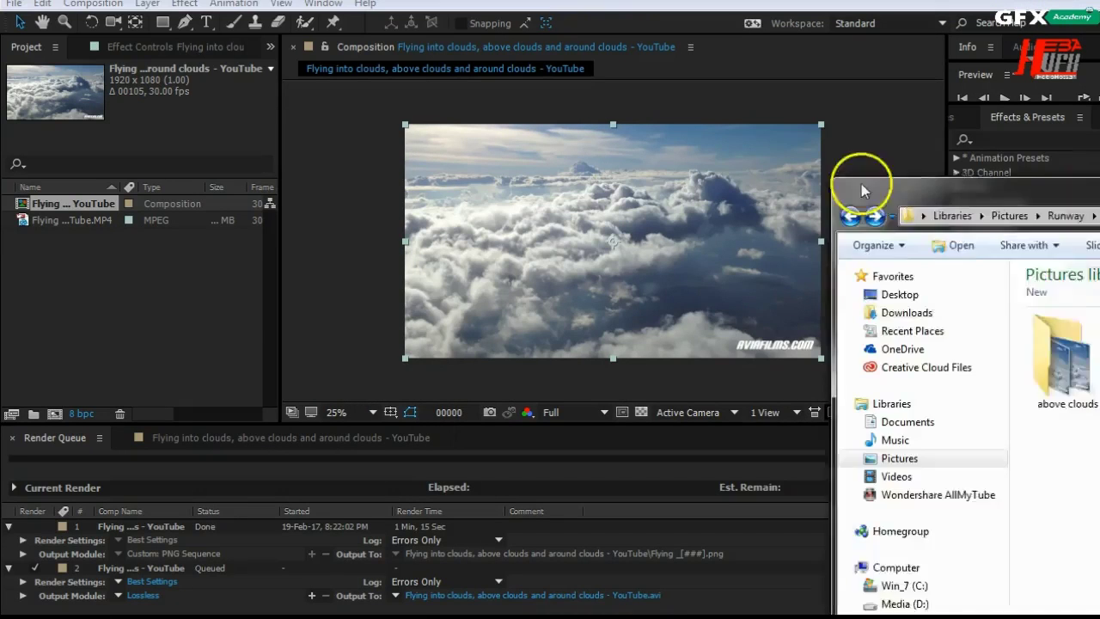
left_click_drag(860, 184, 364, 193)
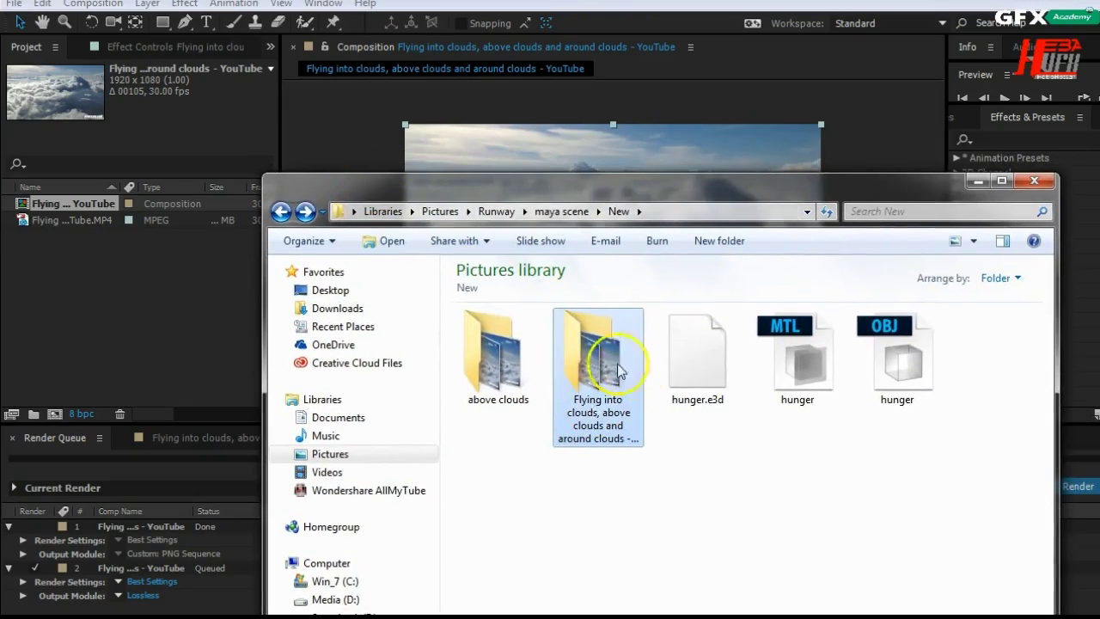
Inspect the rendered Flying frames and drag their folder into the After Effects Project panel.
double_click(610, 388)
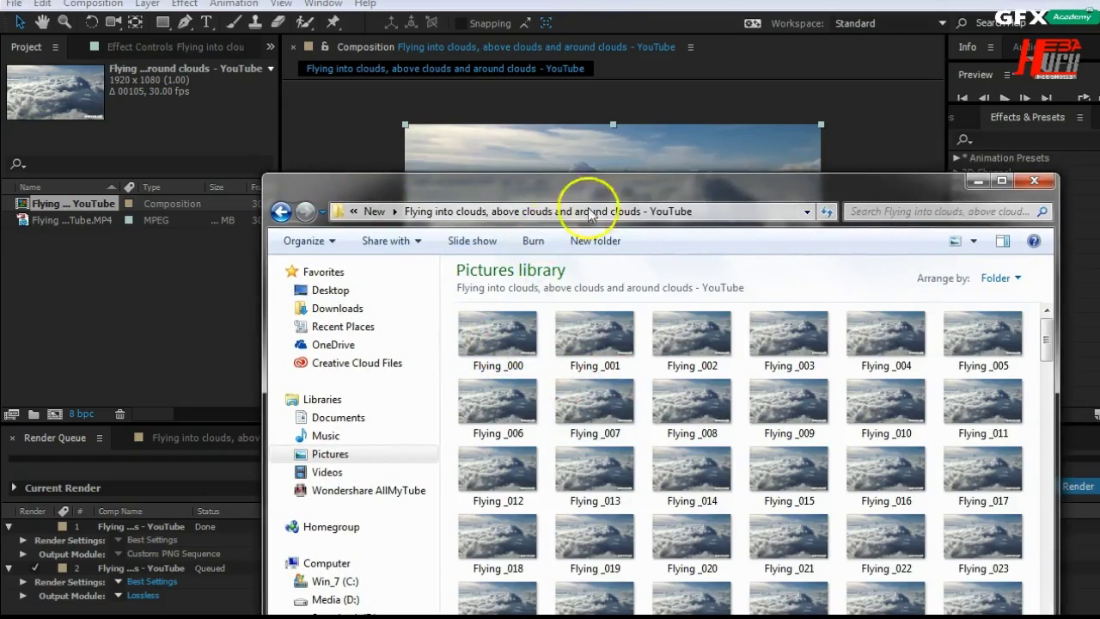
left_click_drag(628, 185, 602, 103)
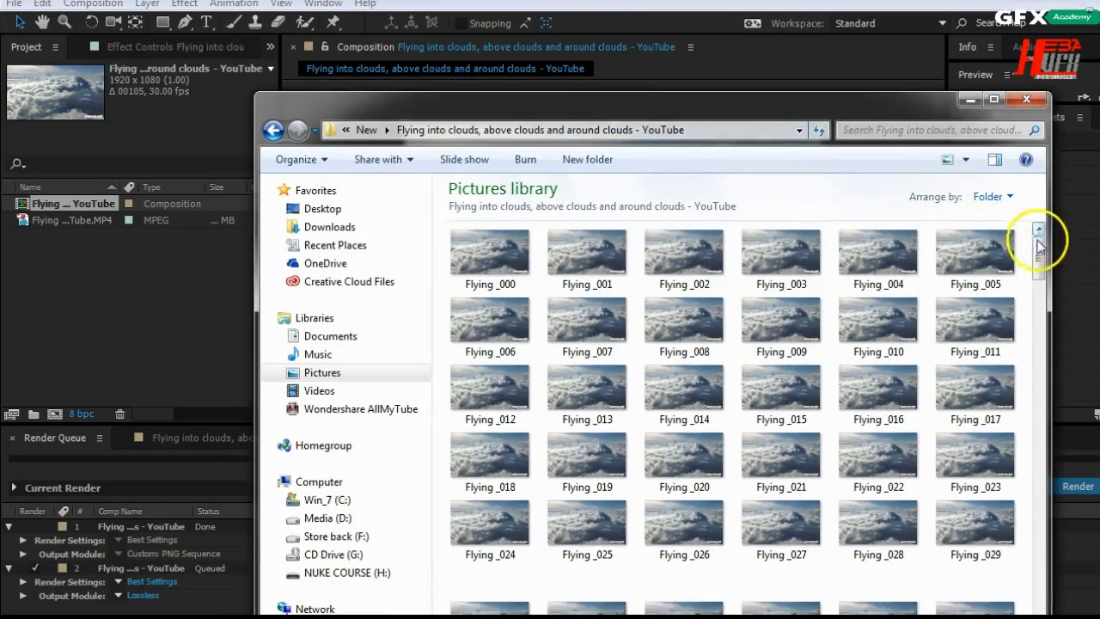
left_click_drag(1044, 245, 995, 221)
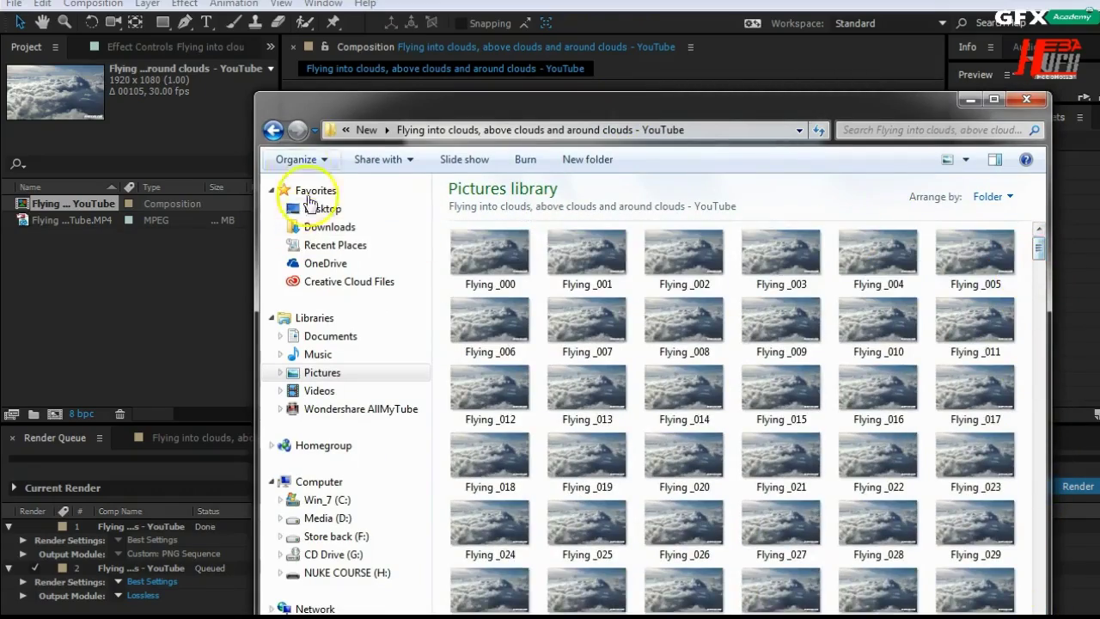
left_click(273, 130)
left_click_drag(591, 270, 199, 316)
left_click(969, 100)
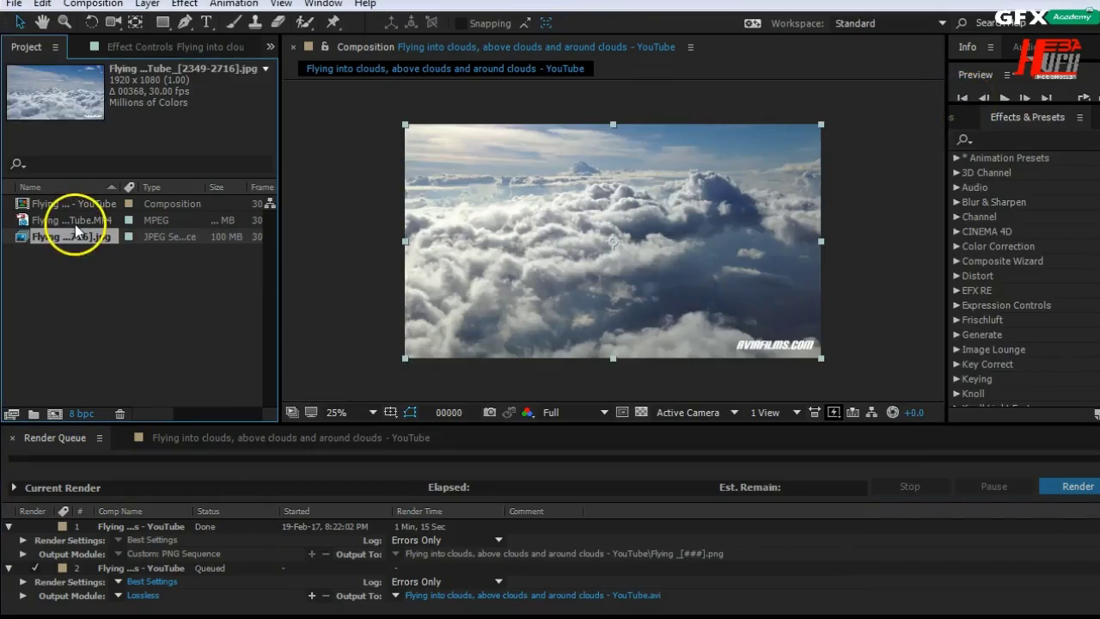
Make a composition from the imported cloud sequence, scrub its first frames and preview playback.
left_click_drag(68, 247, 55, 415)
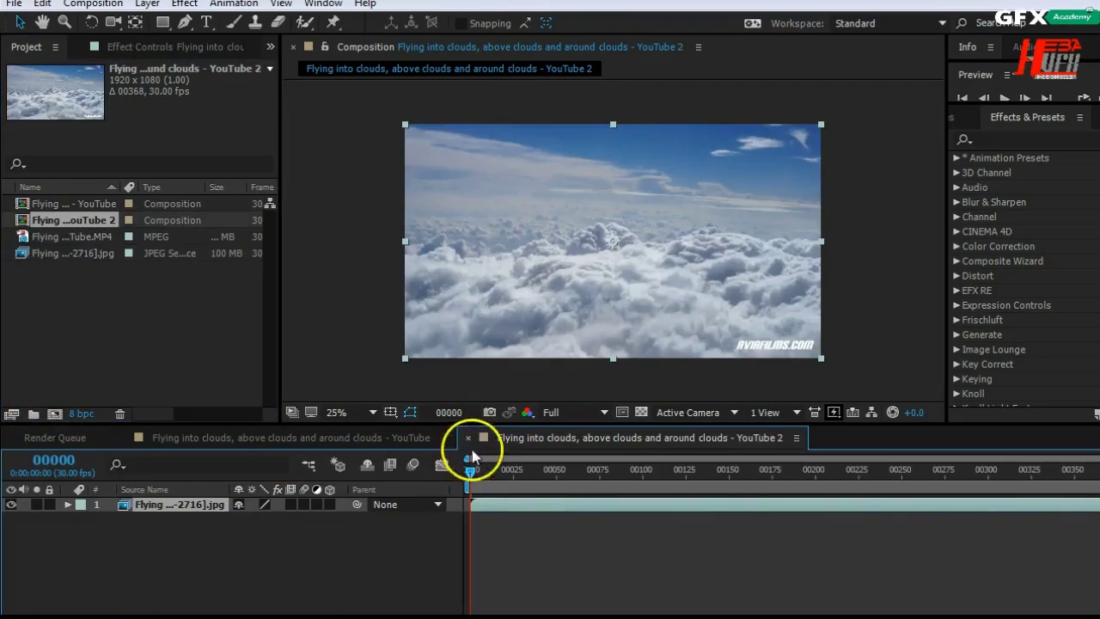
left_click_drag(473, 474, 451, 479)
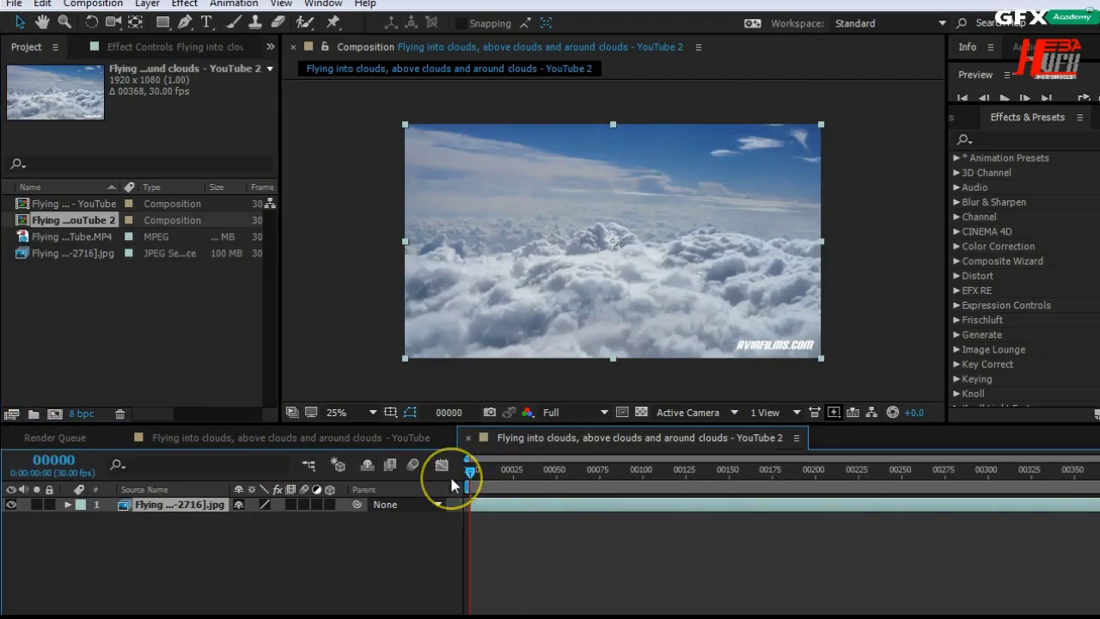
left_click(451, 479)
key("space")
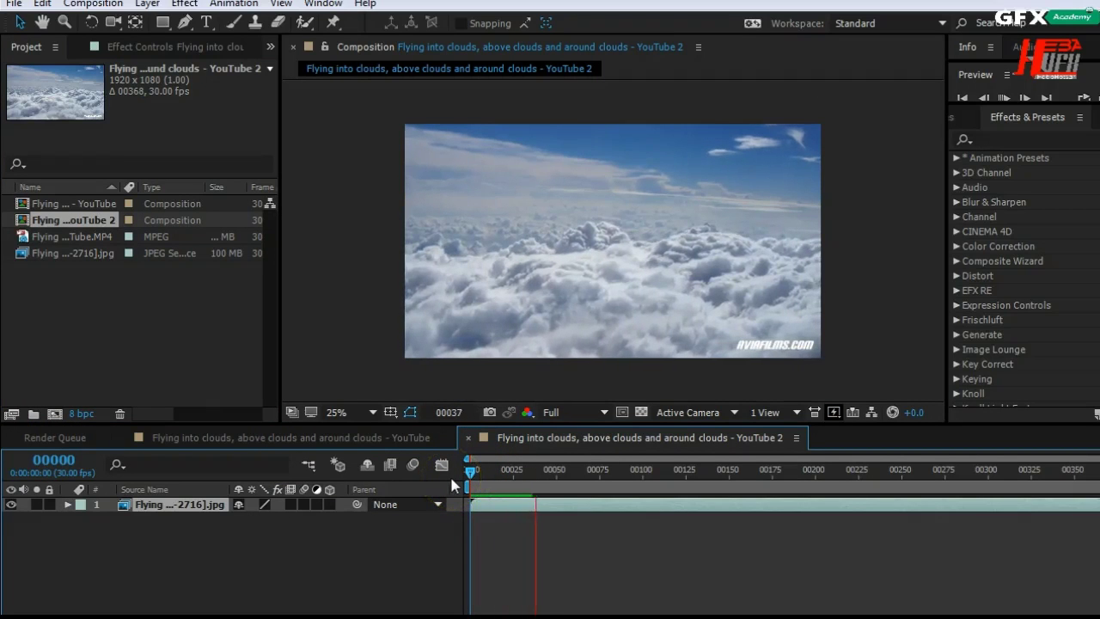